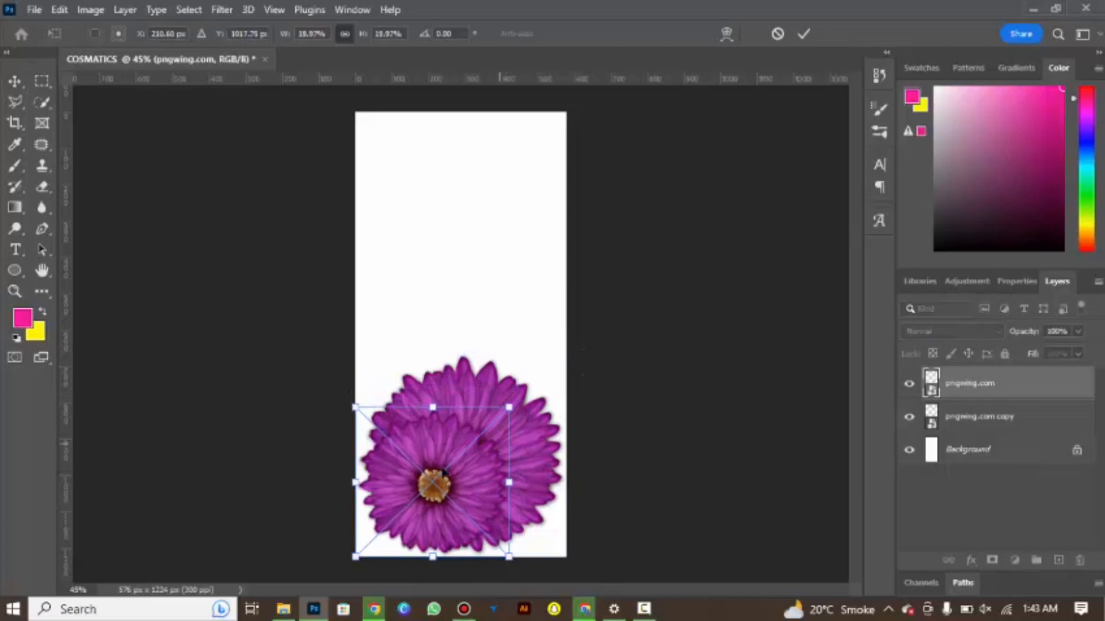
Center the small flower over the larger flower copy and hide the small flower's layer.
drag(432, 478, 464, 448)
click(909, 385)
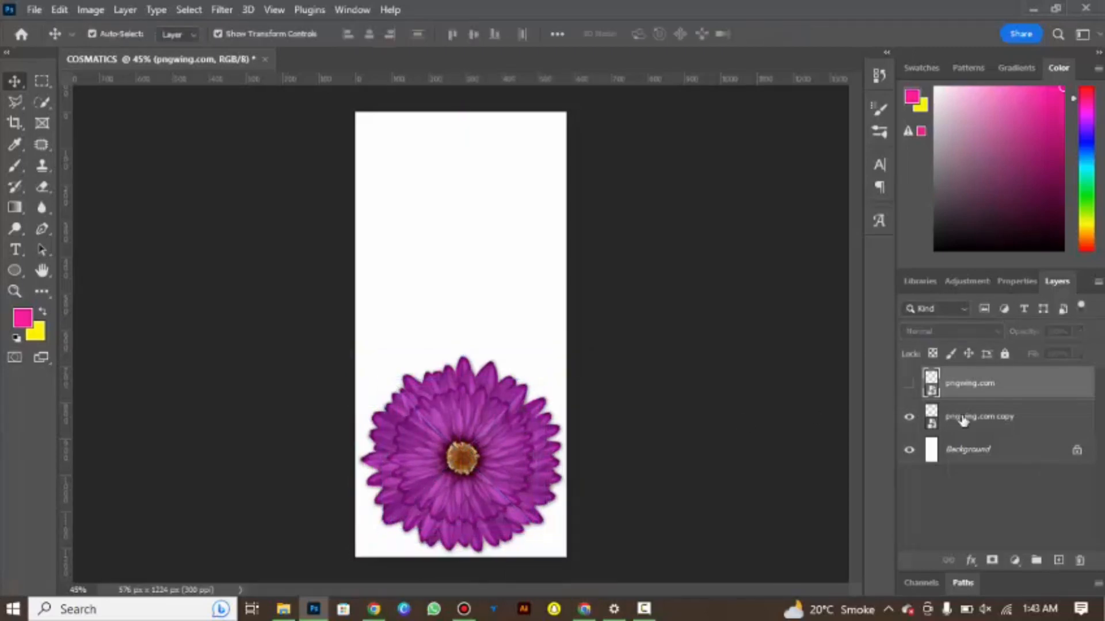
Enlarge the pngwing.com copy flower to about 39.55% and position it across the lower half of the canvas, overhanging both sides.
click(524, 439)
drag(563, 353, 634, 288)
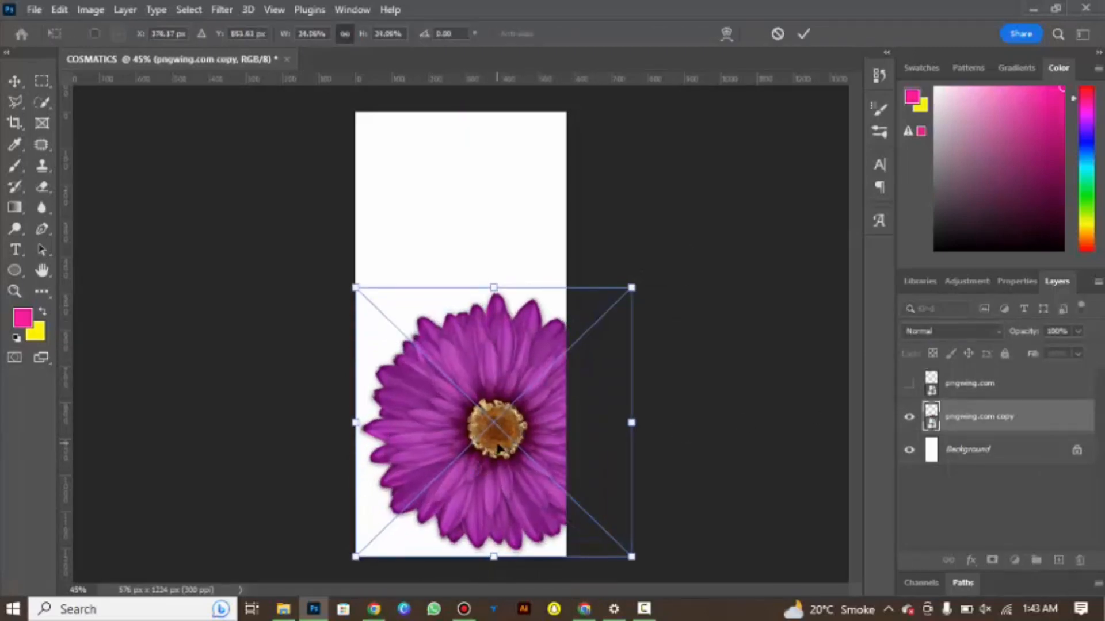
drag(498, 445, 464, 469)
drag(599, 315, 644, 262)
drag(497, 418, 475, 418)
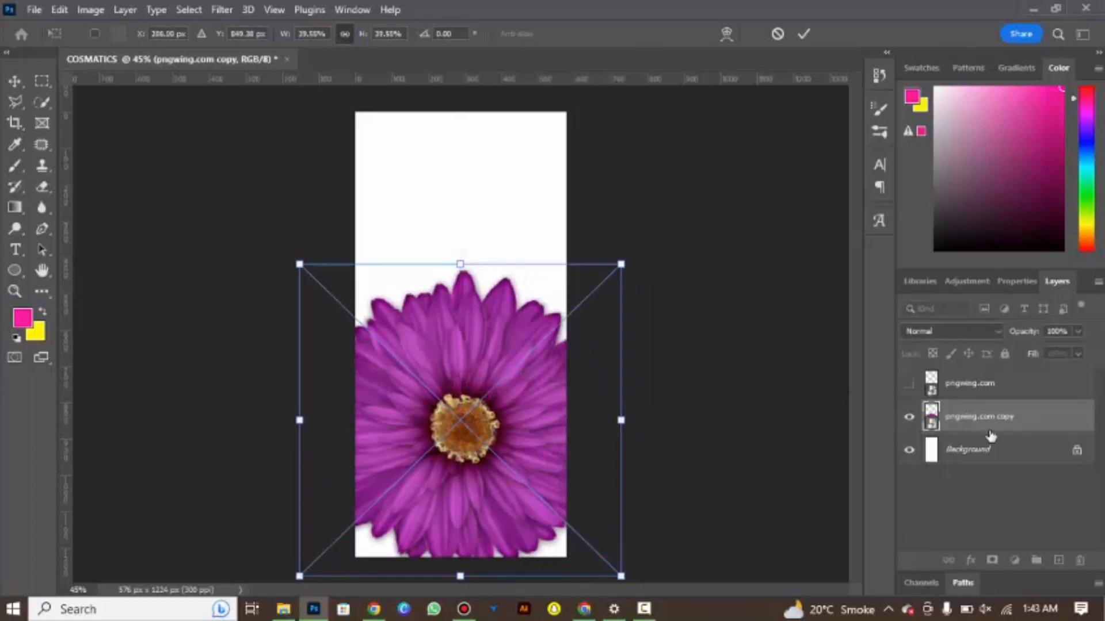
Center the enlarged flower horizontally against the background, leaving only the pngwing.com copy layer selected.
shift+click(984, 449)
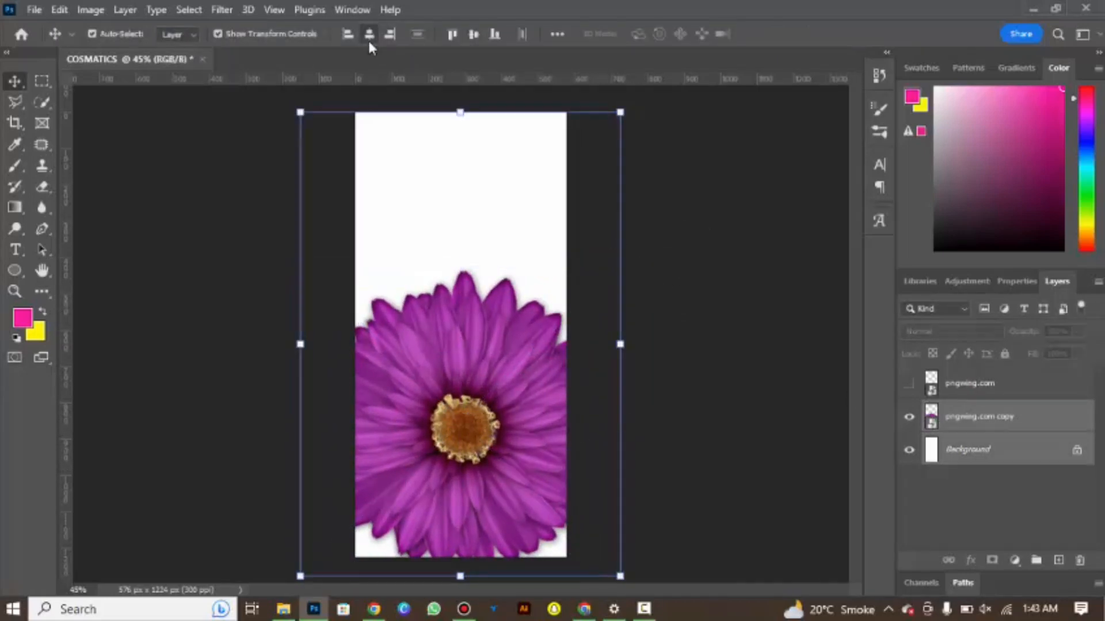
click(690, 274)
click(1000, 421)
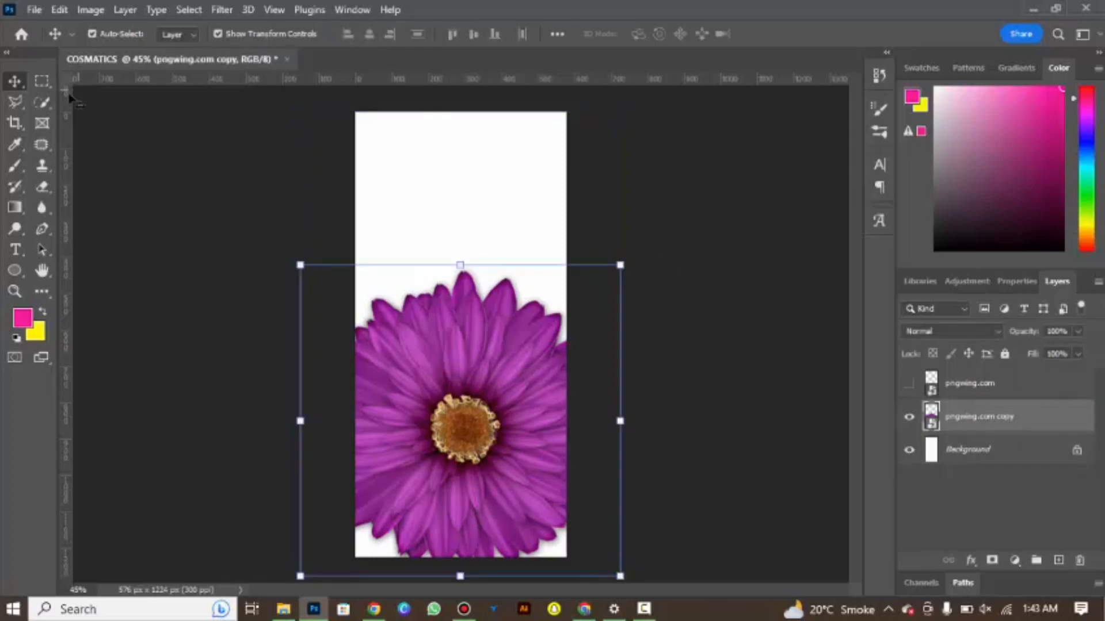
click(189, 10)
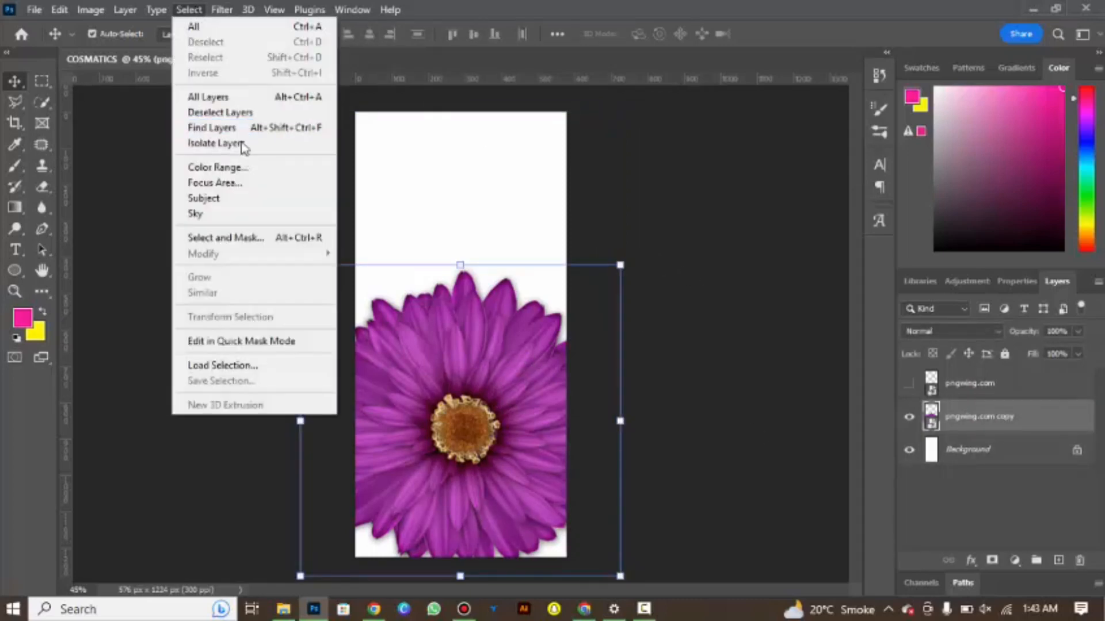
mouse_move(230, 15)
mouse_move(159, 12)
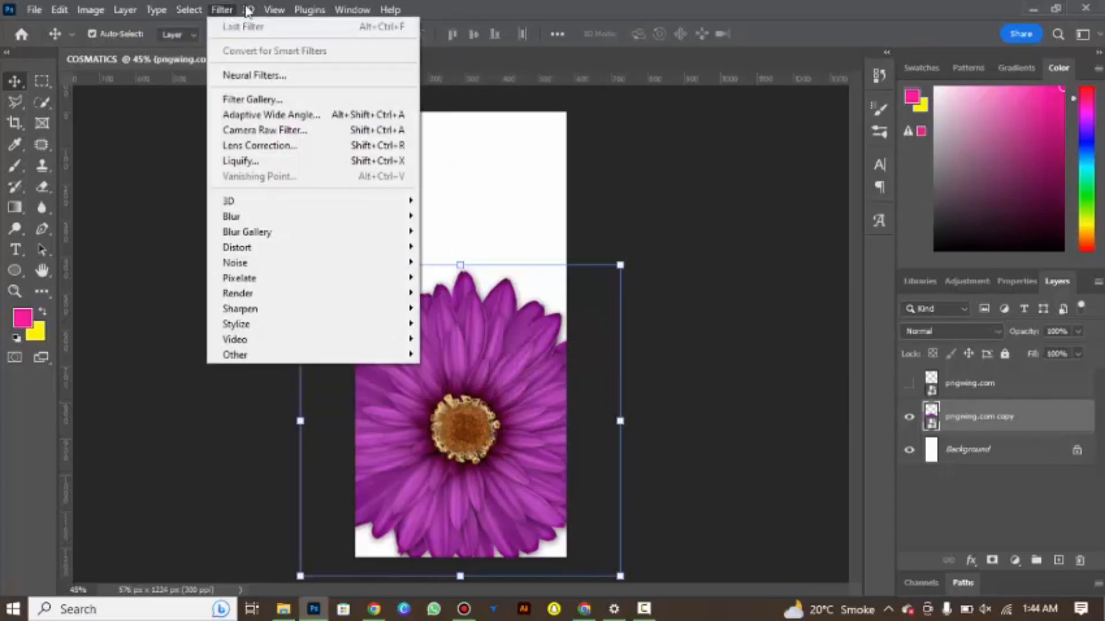
mouse_move(313, 16)
mouse_move(124, 12)
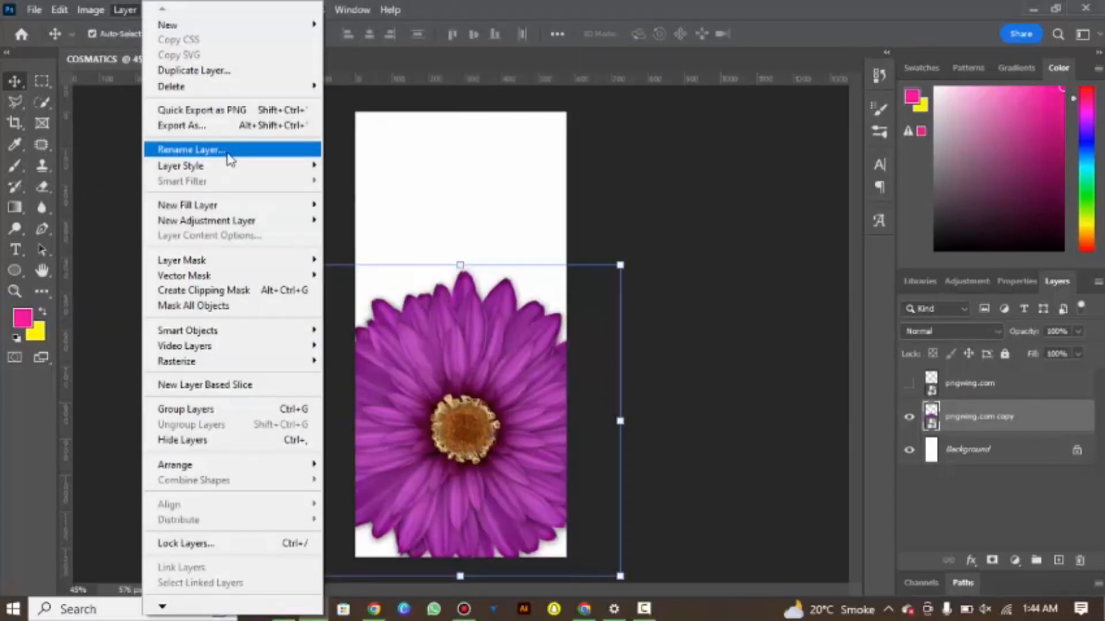
mouse_move(266, 173)
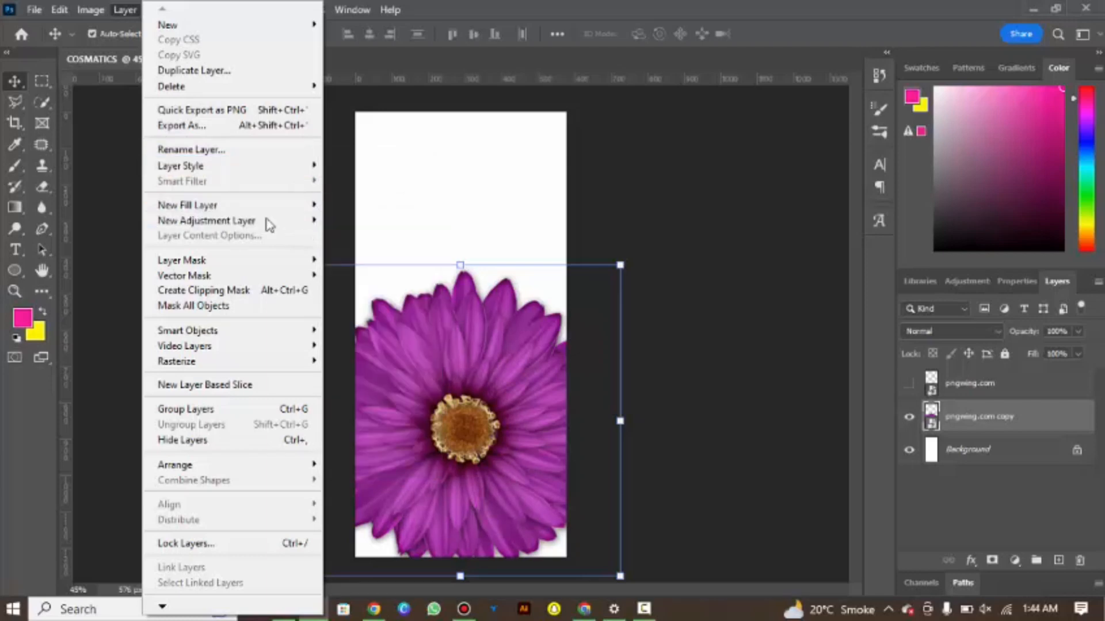
mouse_move(59, 10)
click(293, 197)
click(91, 10)
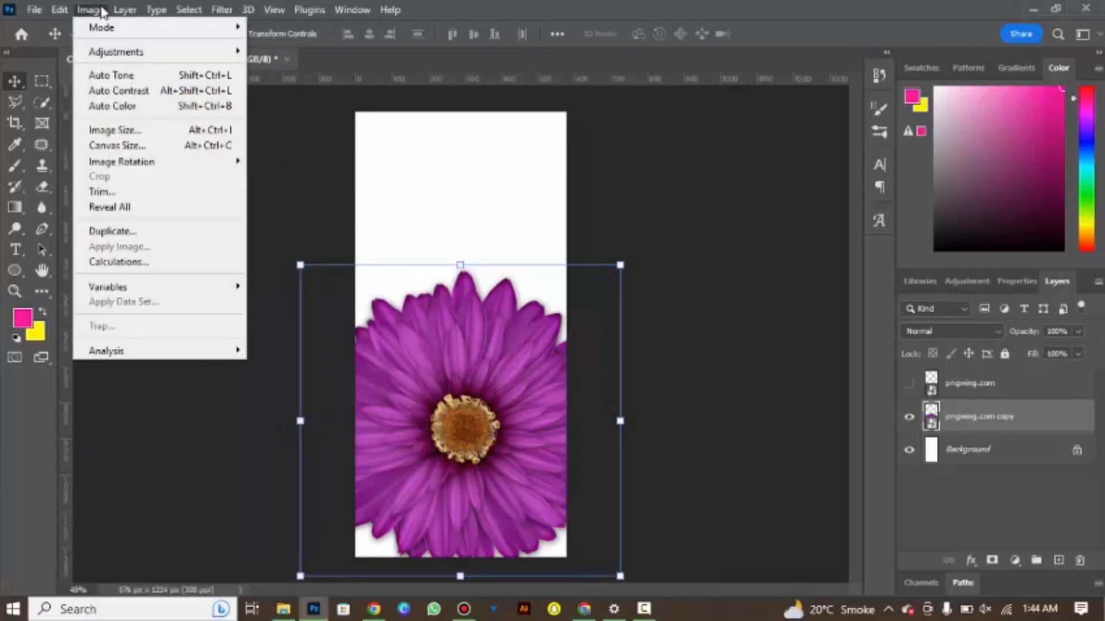
mouse_move(199, 160)
click(273, 121)
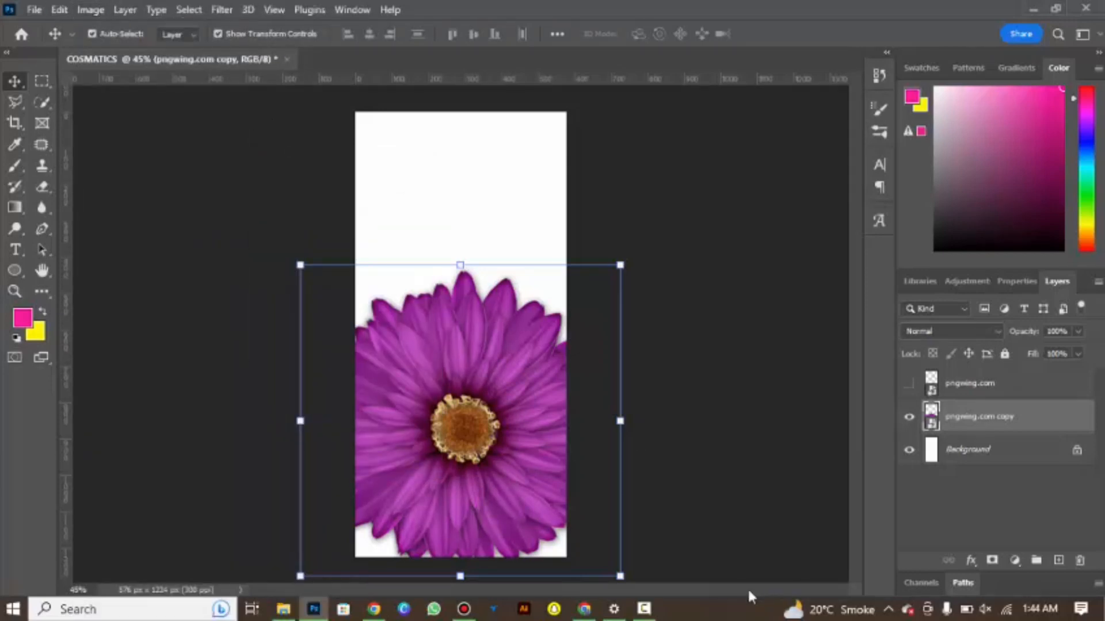
Apply a Crystallize filter with cell size 9 to the pngwing.com copy flower.
click(230, 12)
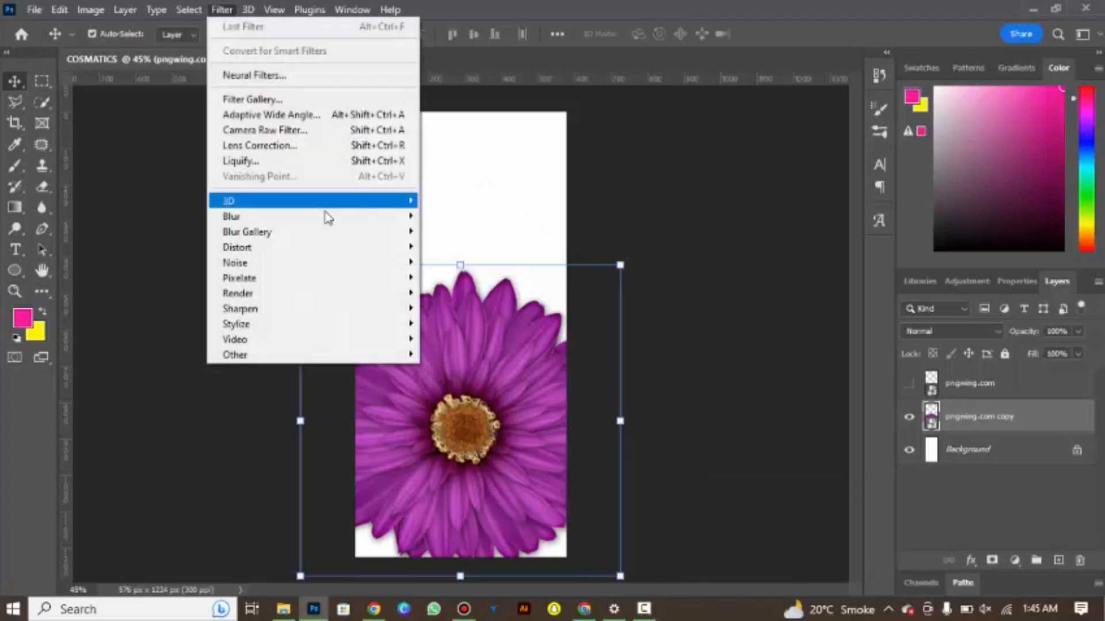
key(Escape)
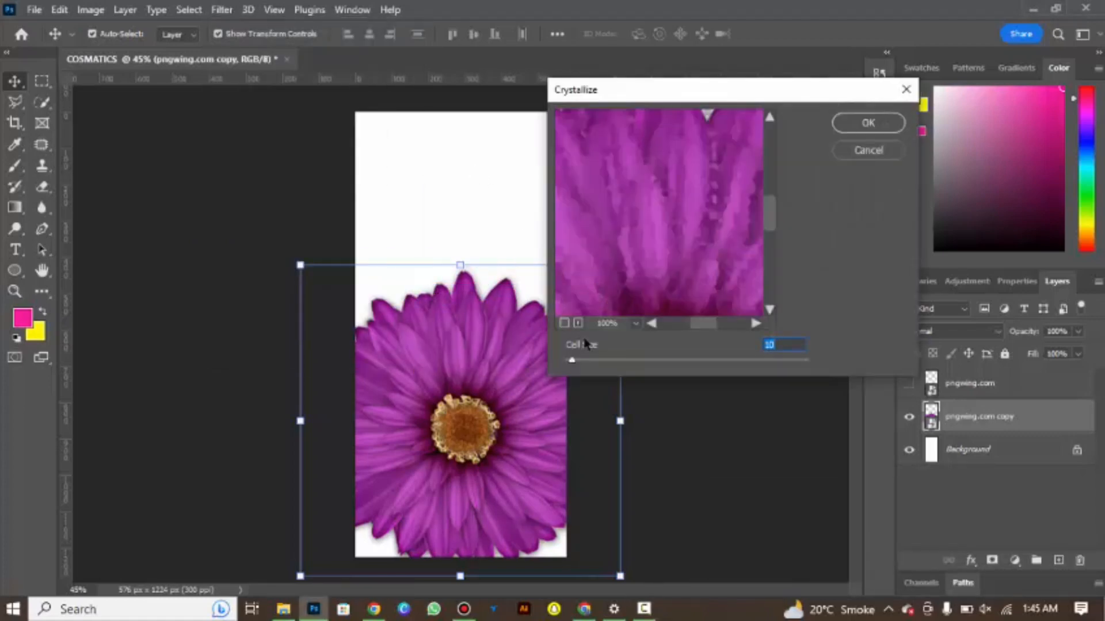
drag(567, 362, 570, 360)
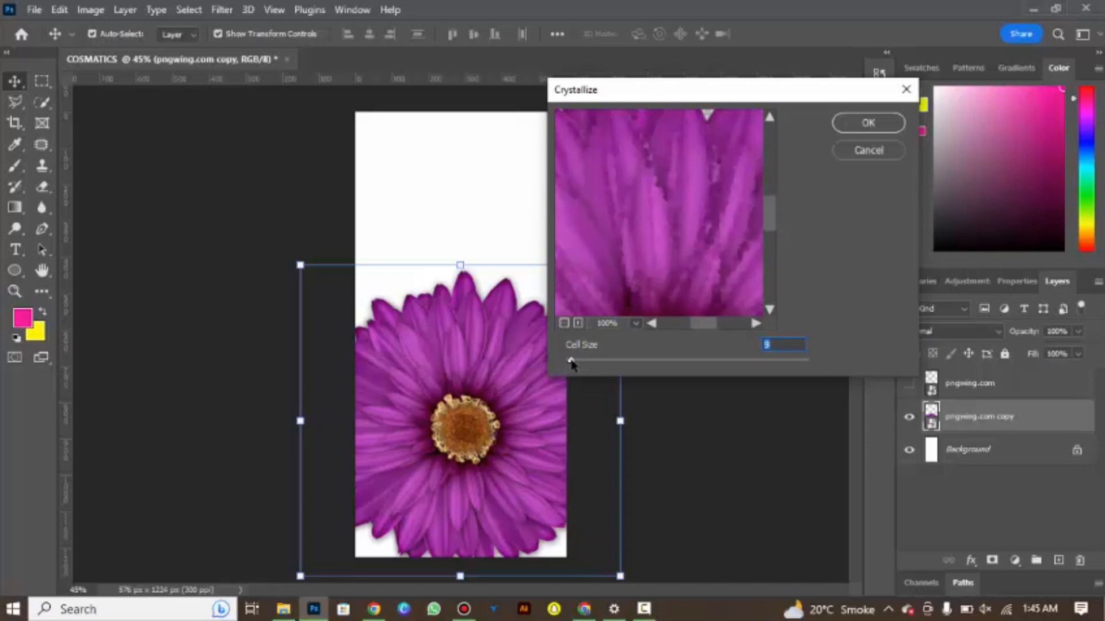
click(865, 121)
Apply a second Crystallize filter with cell size 17 to the large flower copy.
click(223, 12)
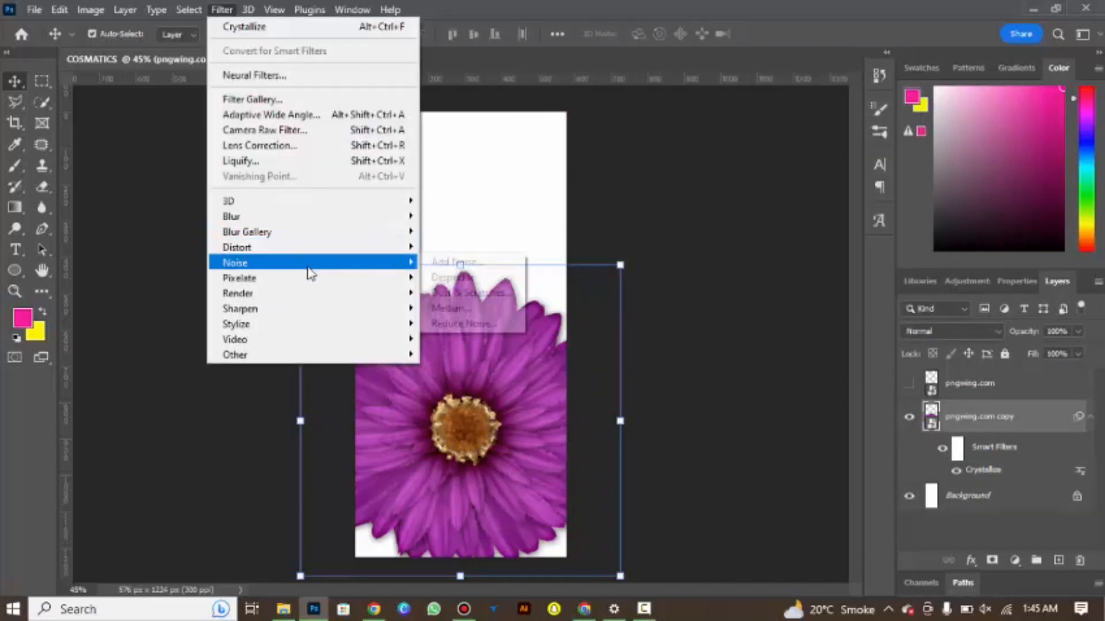
mouse_move(322, 277)
click(429, 295)
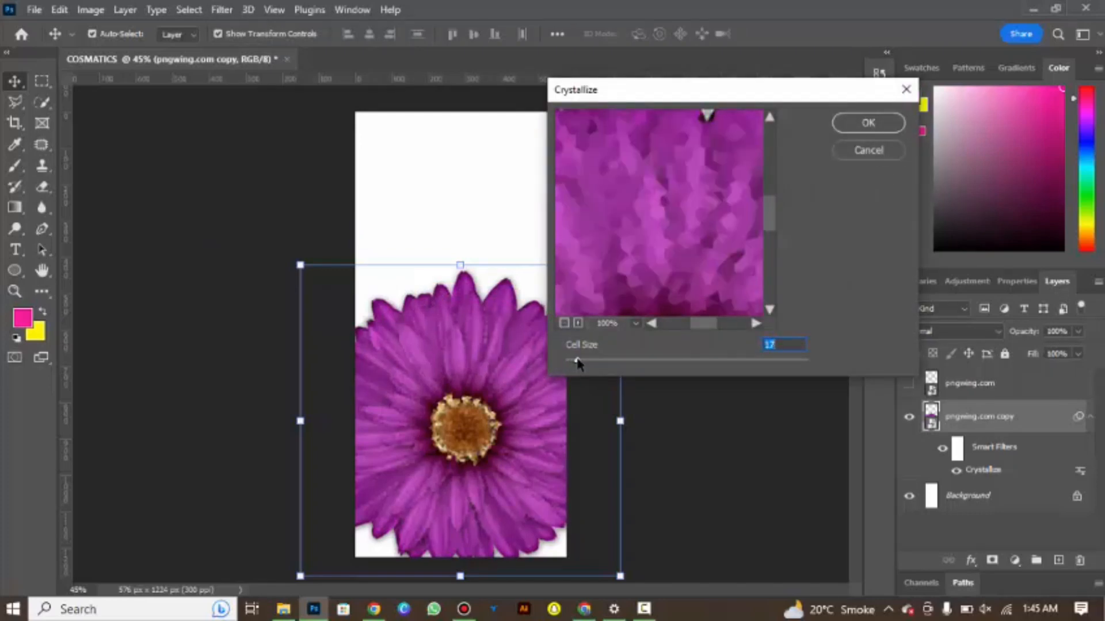
click(868, 122)
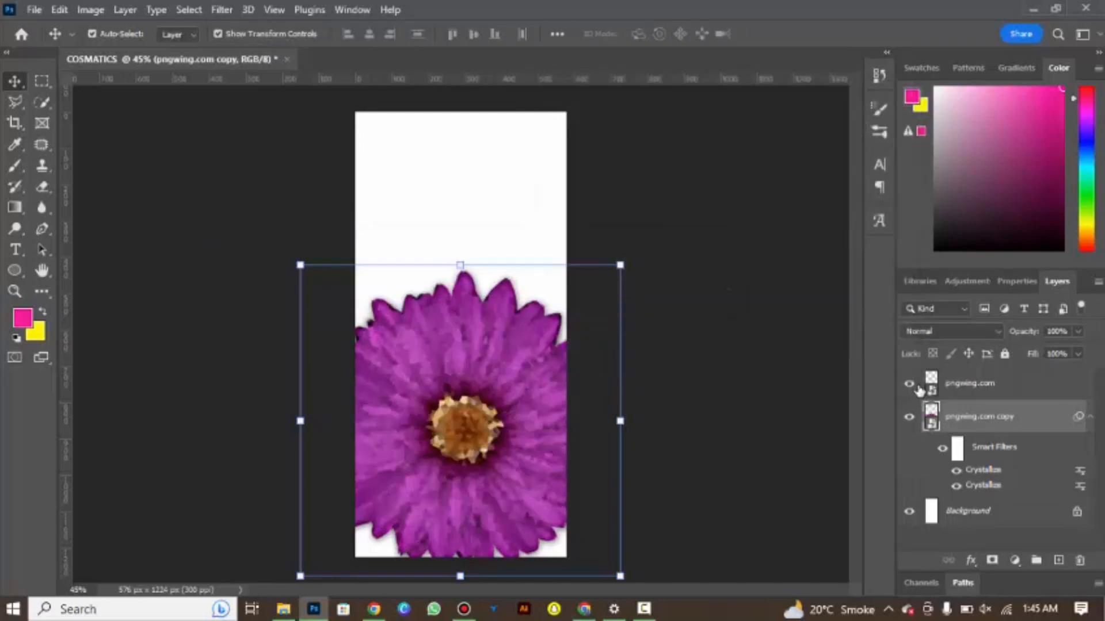
Show the small flower again, enlarge it slightly and center it over the crystallized flower.
drag(468, 457, 468, 432)
drag(538, 361, 573, 327)
drag(492, 419, 477, 424)
Apply a third Crystallize filter with cell size 17 to the pngwing.com copy layer and deselect it.
click(978, 416)
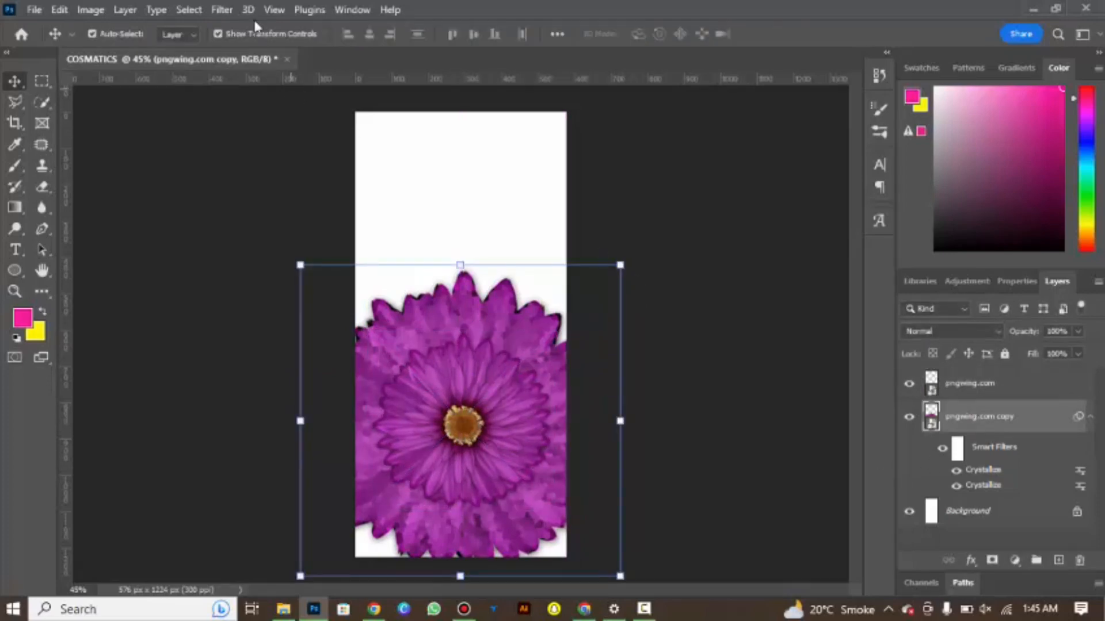
click(221, 9)
mouse_move(254, 277)
click(455, 291)
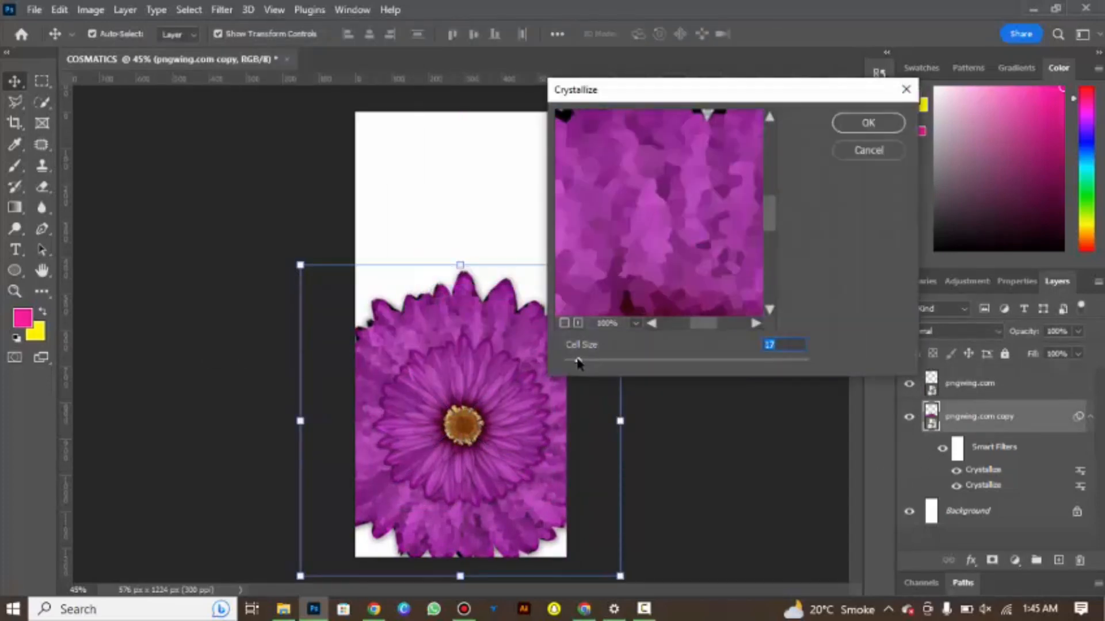
click(869, 127)
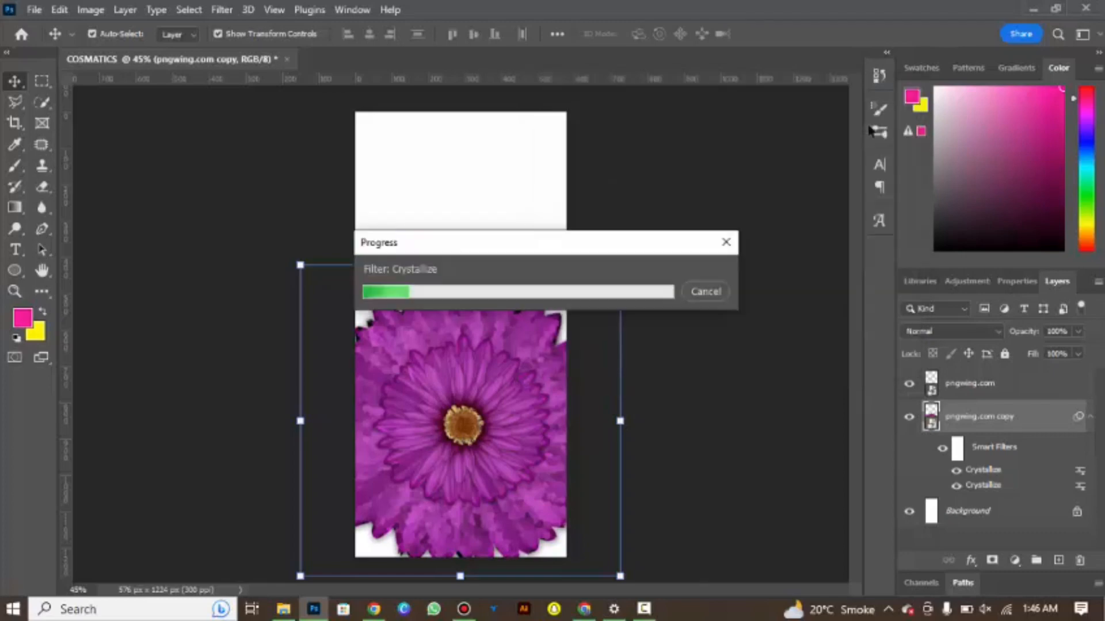
click(642, 220)
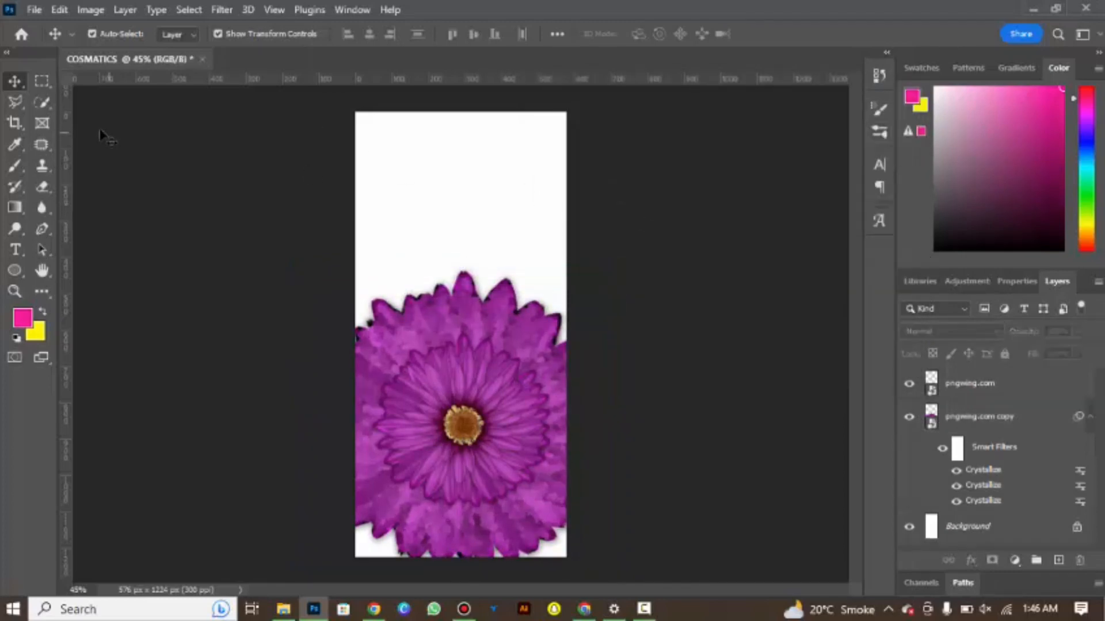
Draw a rectangle about 634 × 109 px across the full canvas width over the large flower's upper petals.
click(12, 271)
click(68, 270)
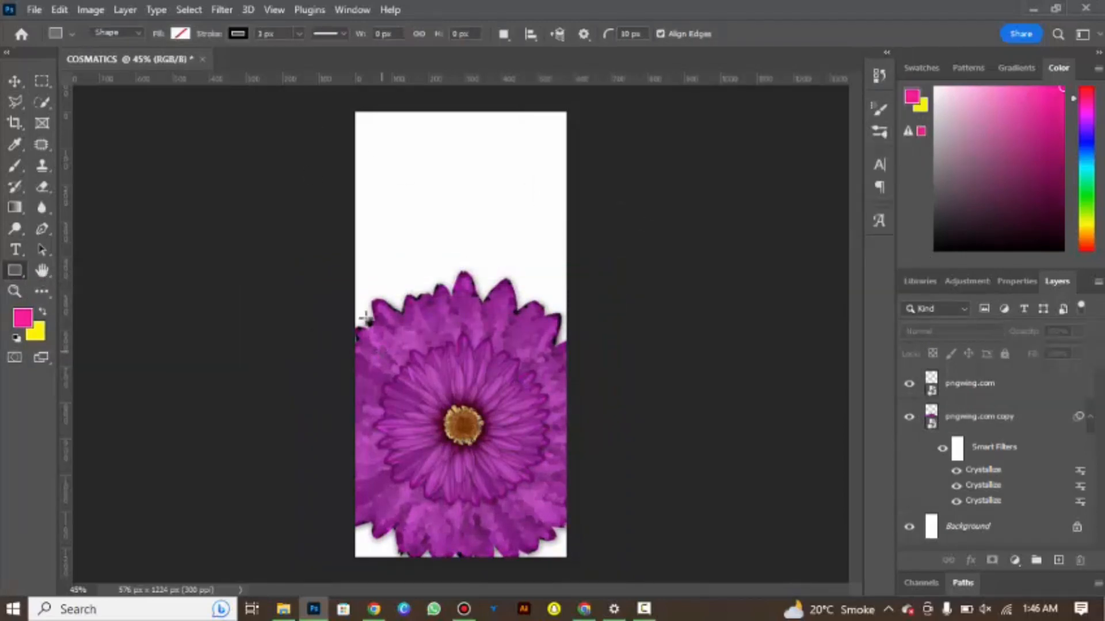
drag(358, 300, 584, 339)
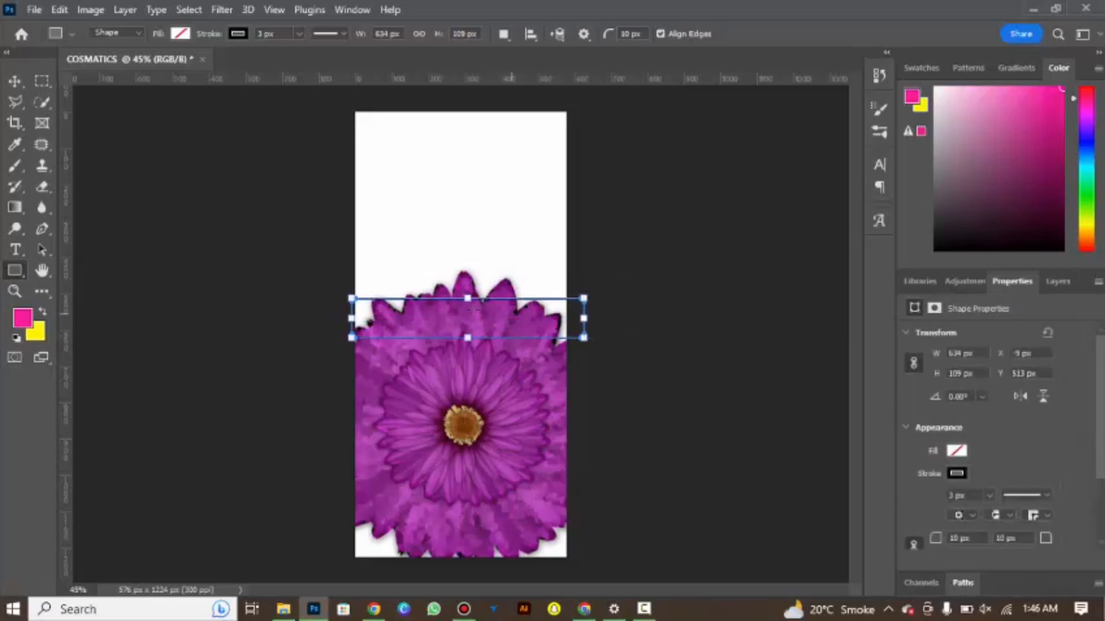
Remove the rectangle's stroke and fill it with black.
click(229, 34)
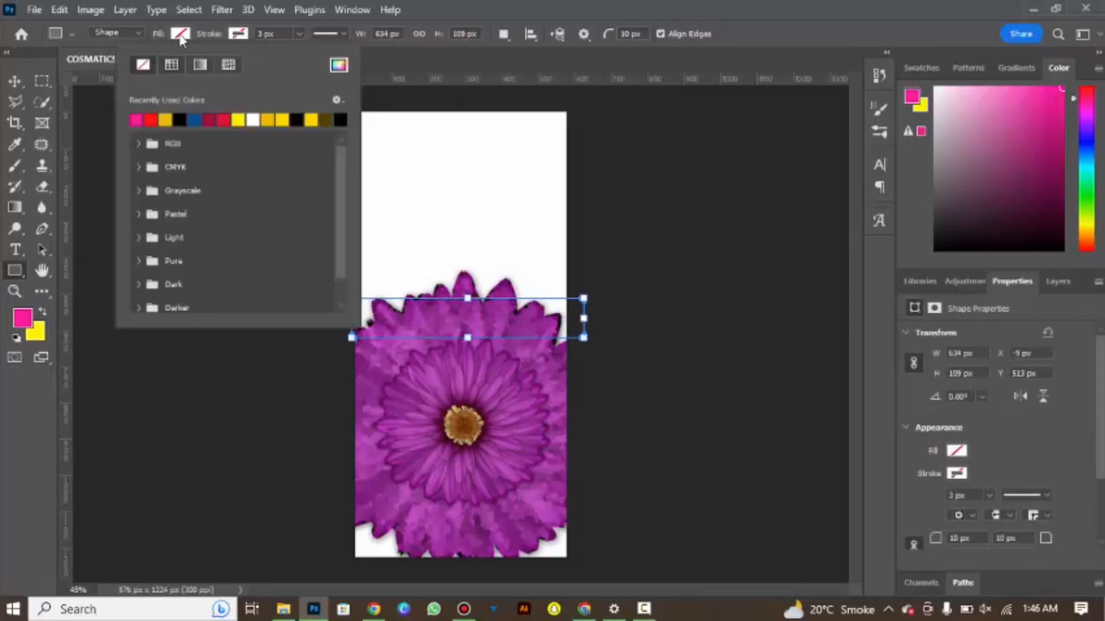
click(180, 34)
click(122, 120)
click(16, 80)
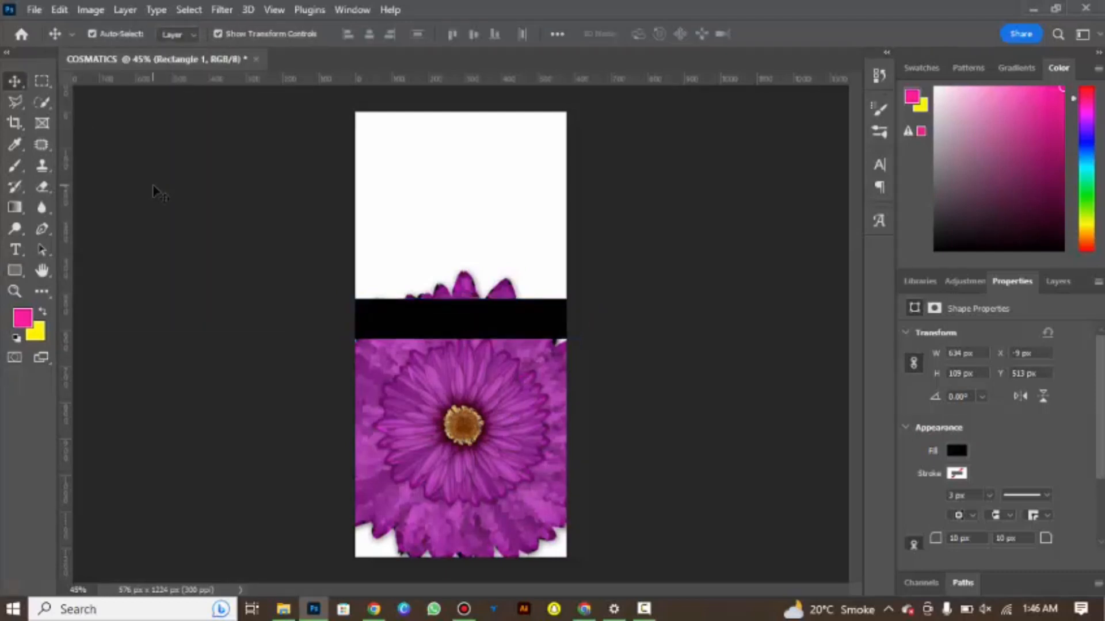
Mask the pngwing.com copy layer with a rectangular selection that keeps only the part of the large flower below the black band.
click(1057, 282)
click(1090, 451)
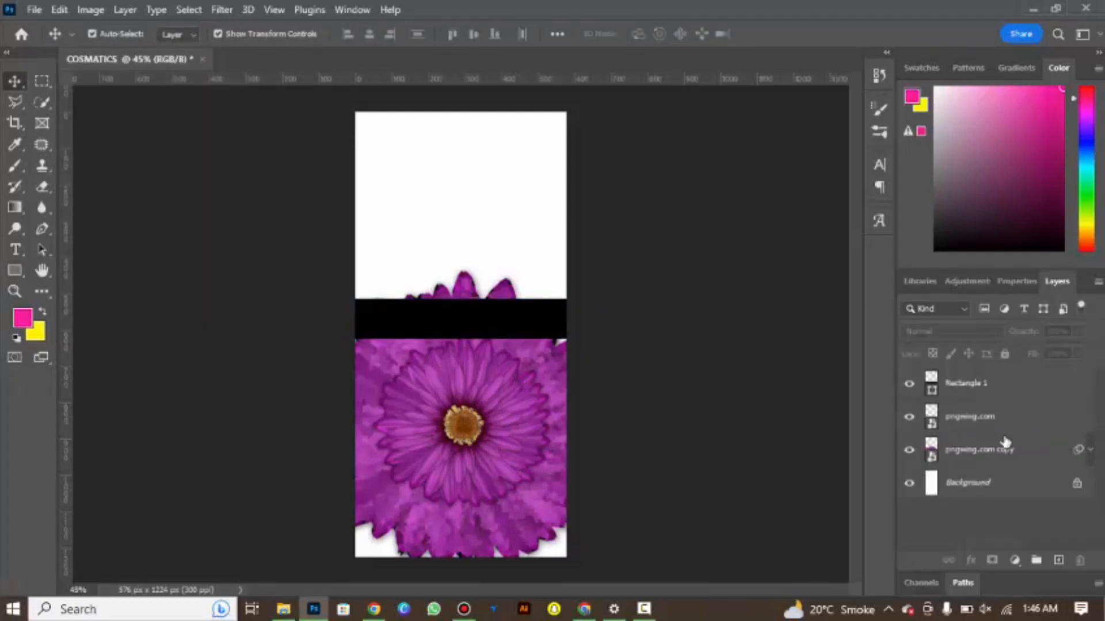
click(998, 395)
click(981, 454)
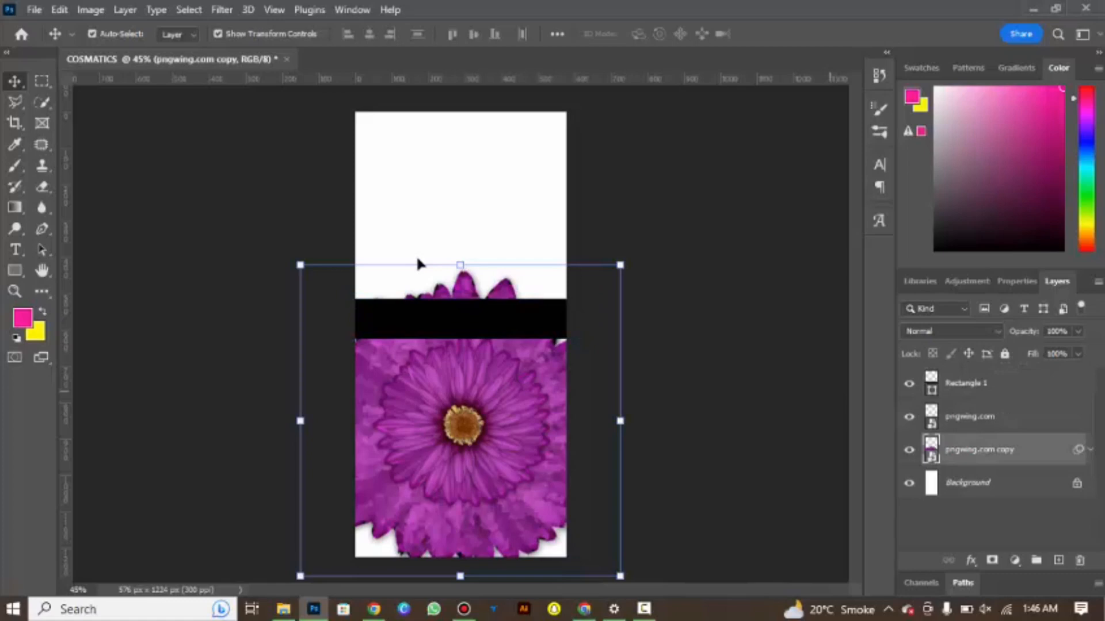
right_click(50, 85)
click(115, 81)
mouse_move(353, 337)
mouse_down()
mouse_move(561, 485)
mouse_move(590, 520)
mouse_up()
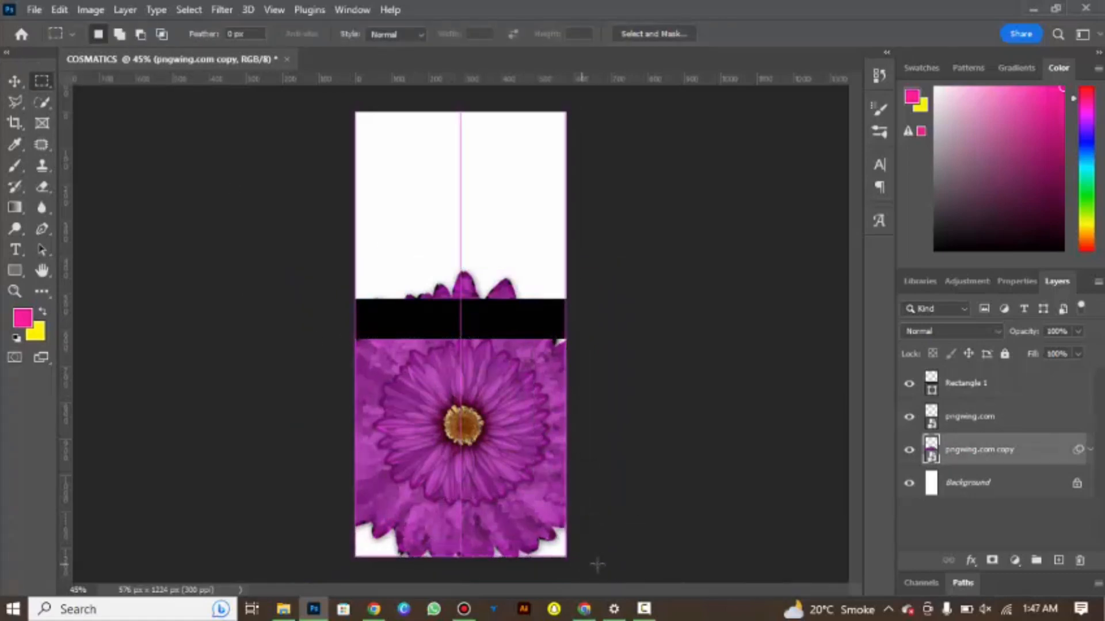
click(993, 559)
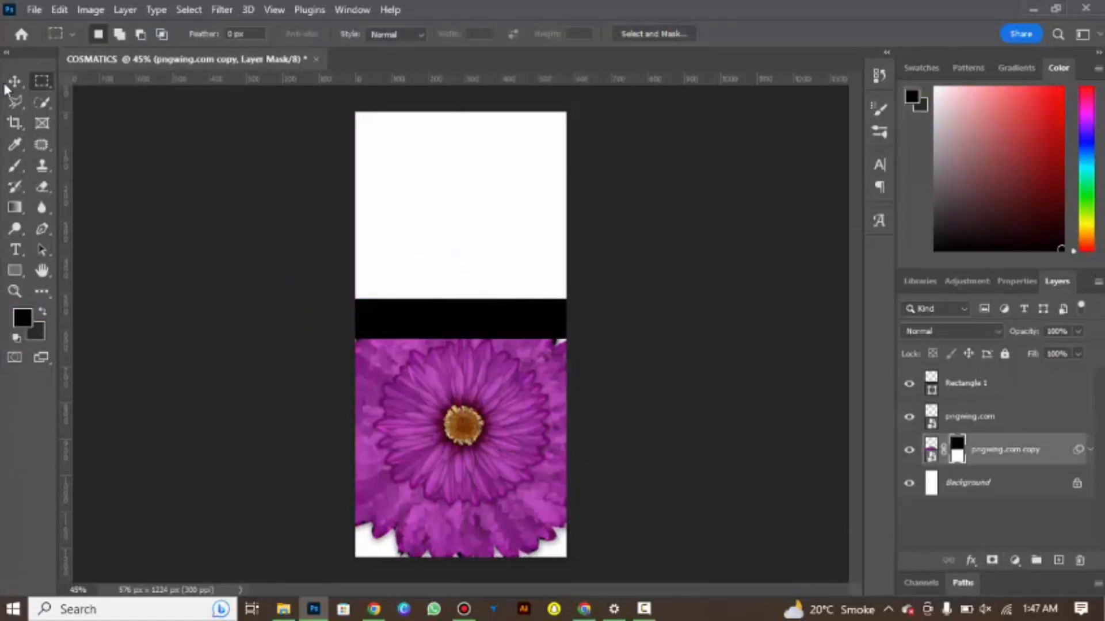
click(14, 82)
click(505, 241)
Place the rose image pngwing.com (27) from Downloads as an embedded object.
click(34, 10)
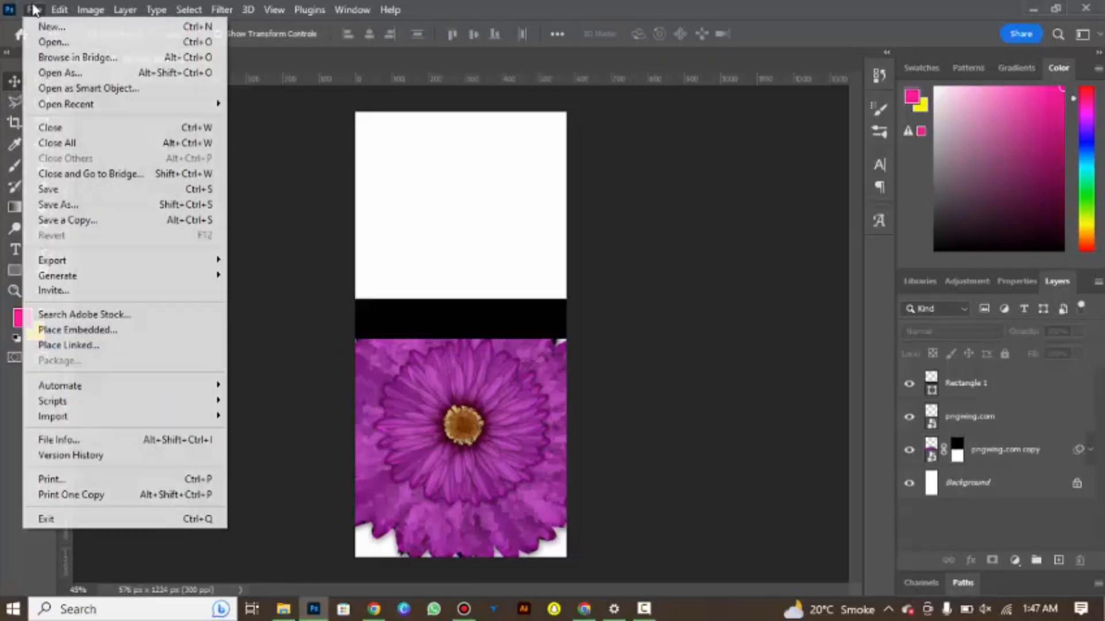
click(163, 330)
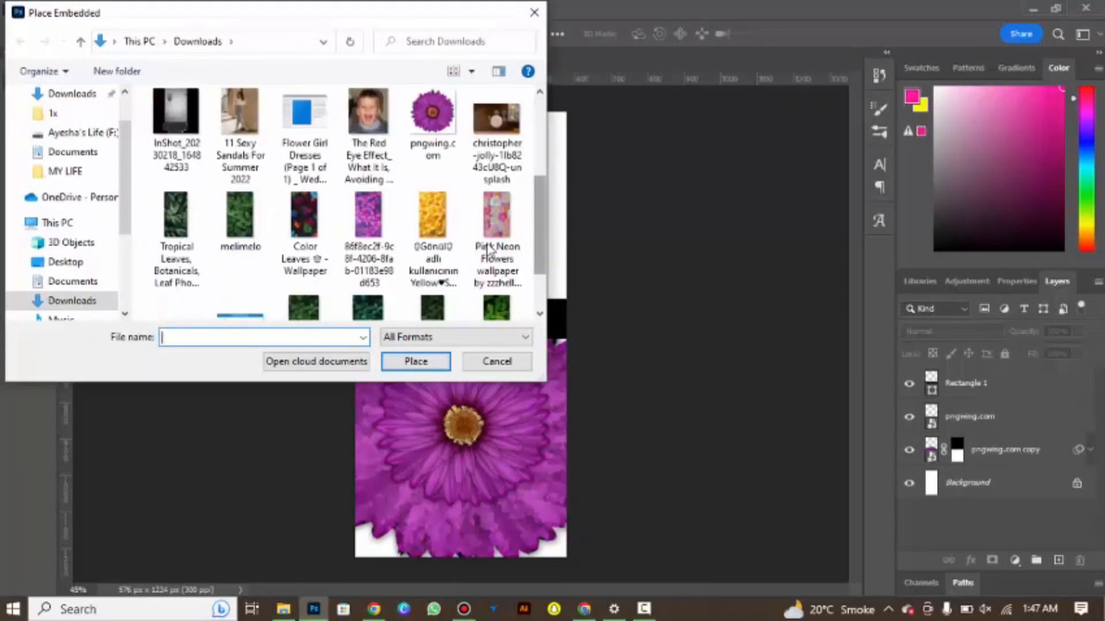
scroll(495, 248, down, 5)
click(424, 178)
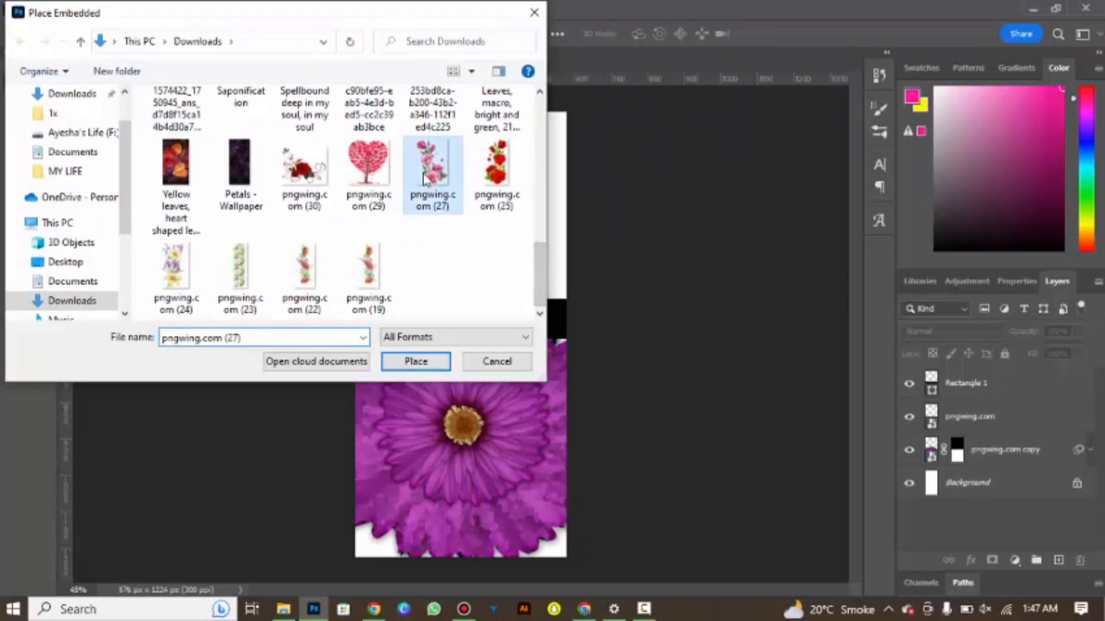
click(415, 361)
Scale the roses to about 14.32%, rotate them about -94.43° into the canvas's upper-right corner, and lower their layer's opacity.
drag(561, 481, 523, 158)
drag(447, 235, 535, 126)
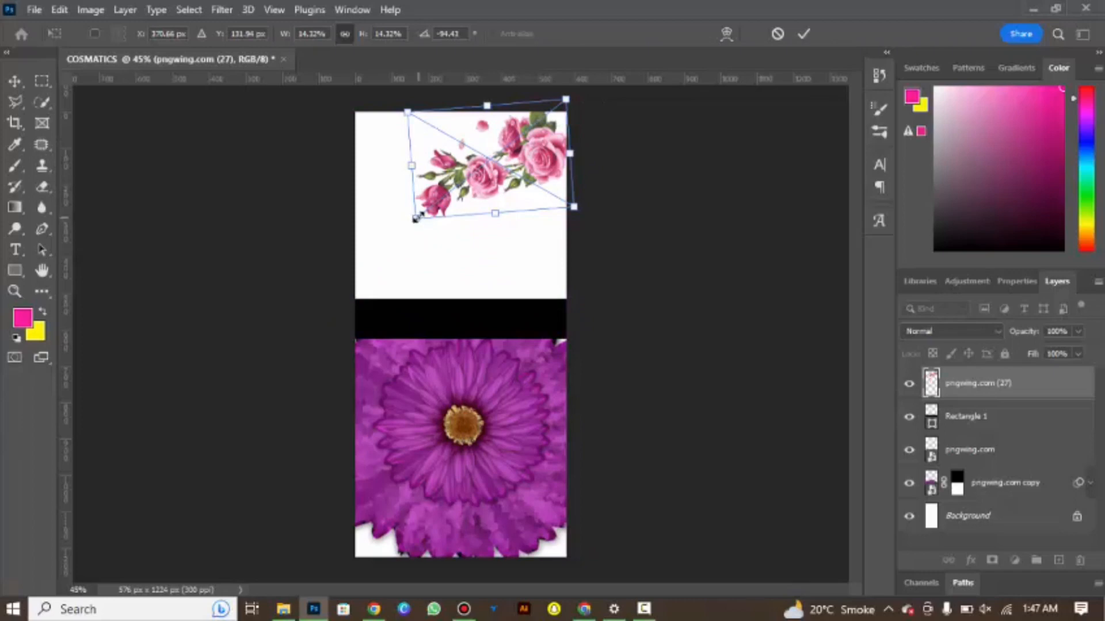
key(Return)
drag(1034, 332, 1000, 332)
Place the lily bouquet image pngwing.com (24) from Downloads as an embedded object.
click(34, 10)
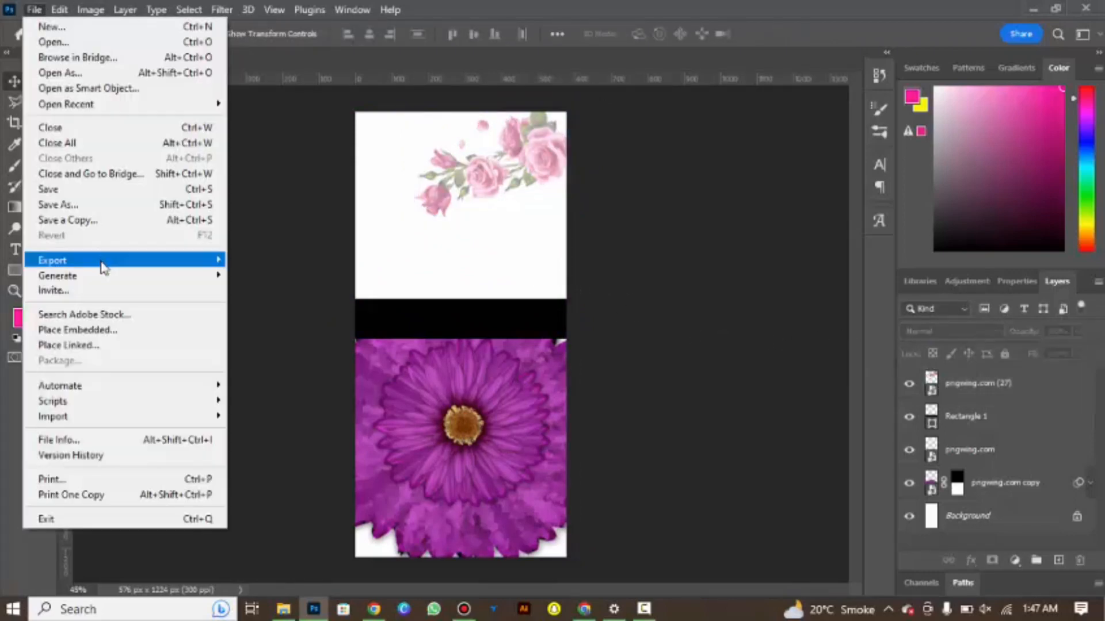
click(105, 329)
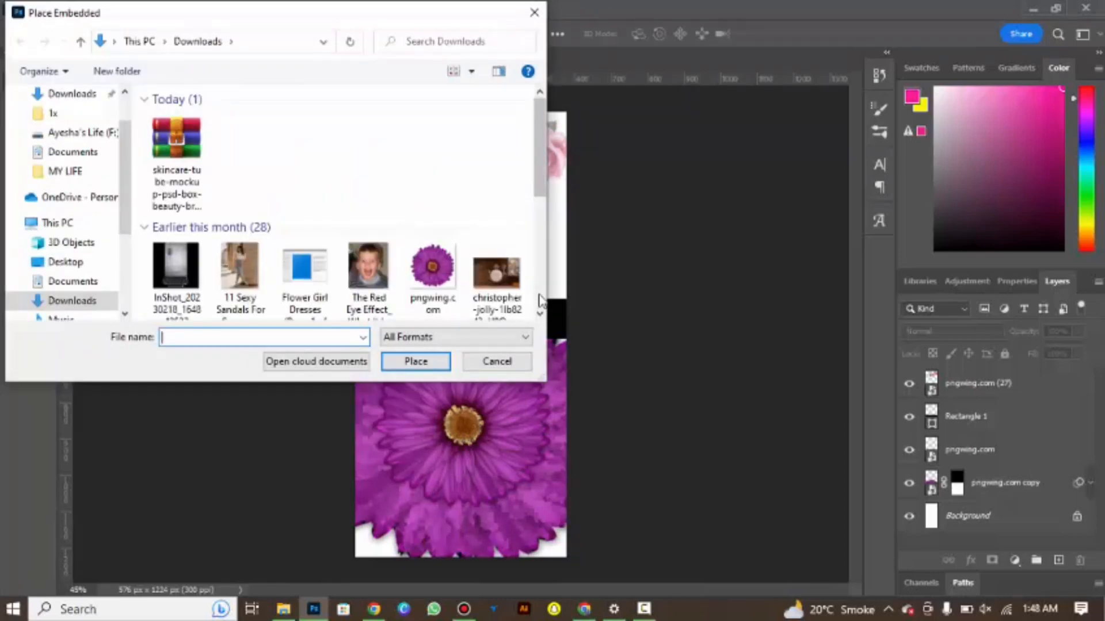
scroll(339, 201, down, 5)
click(175, 270)
click(436, 364)
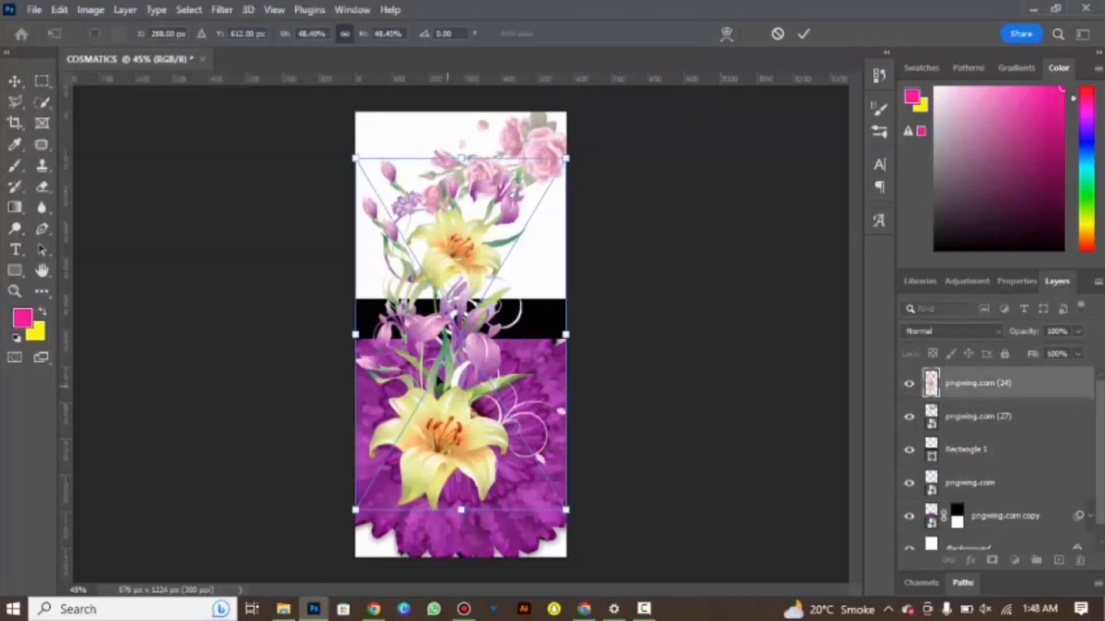
Scale down the lily bouquet, rotate it and fit it into the white area's lower-left corner above the black band.
drag(565, 508, 419, 270)
drag(430, 150, 482, 216)
drag(397, 213, 411, 277)
Move the pngwing.com (24) layer below Rectangle 1 and lower its opacity so the lilies look faded.
drag(955, 385, 976, 437)
drag(980, 425, 980, 454)
mouse_move(1027, 335)
mouse_down()
mouse_move(985, 336)
mouse_move(1031, 338)
mouse_up()
click(735, 369)
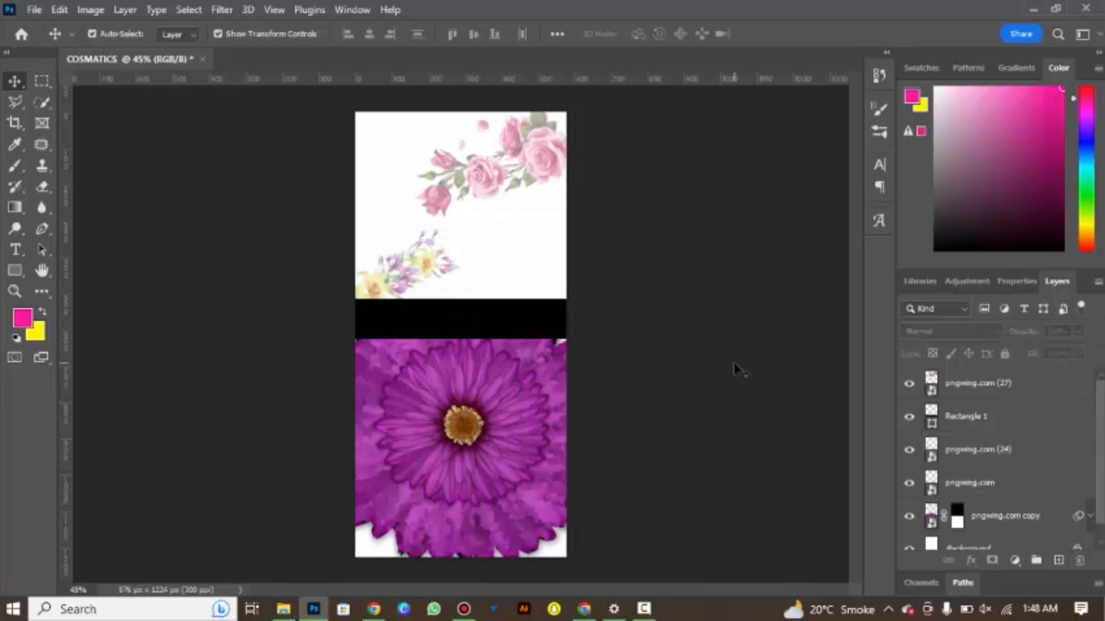
Open the layer style settings of Rectangle 1 and turn on a Gradient Overlay.
click(956, 422)
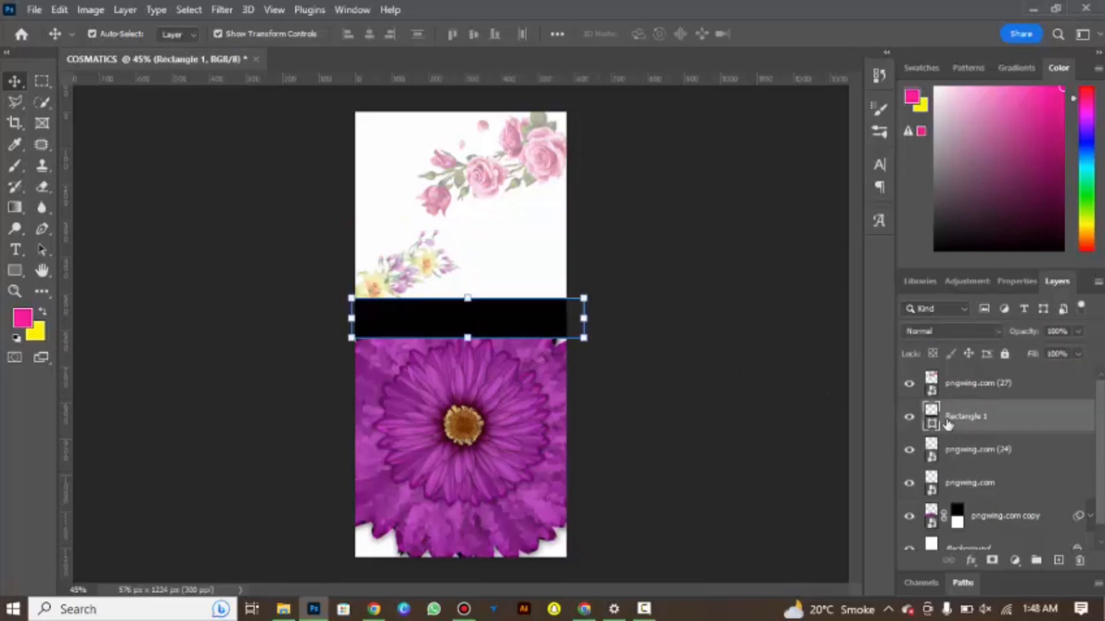
right_click(947, 425)
click(774, 27)
click(520, 348)
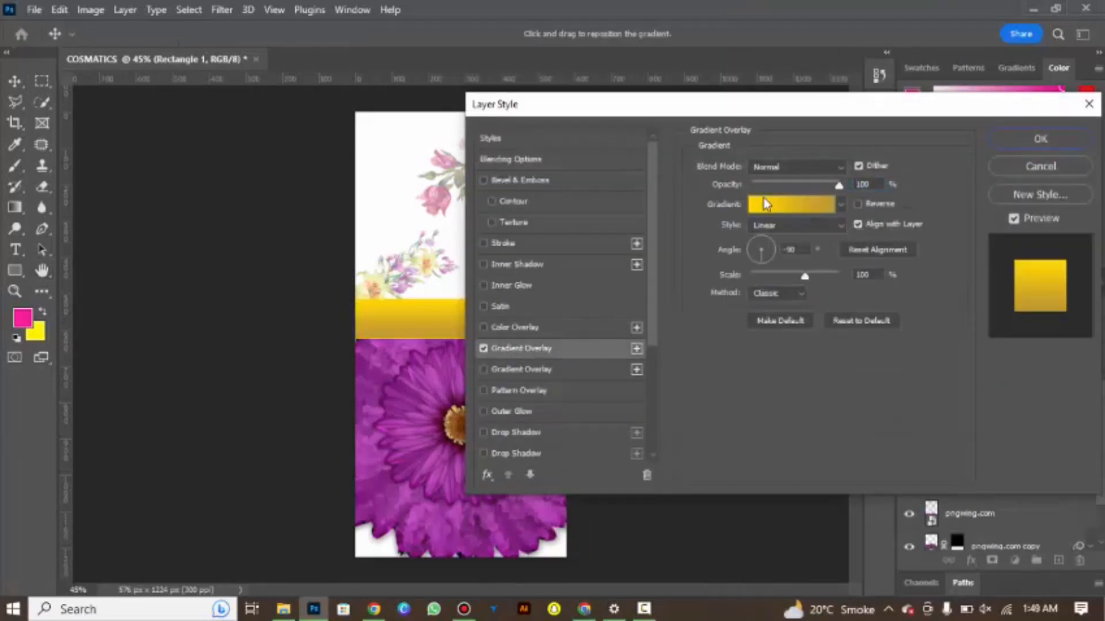
Change the overlay's gradient to the Gray_03 preset from the Grays group.
click(766, 201)
click(339, 146)
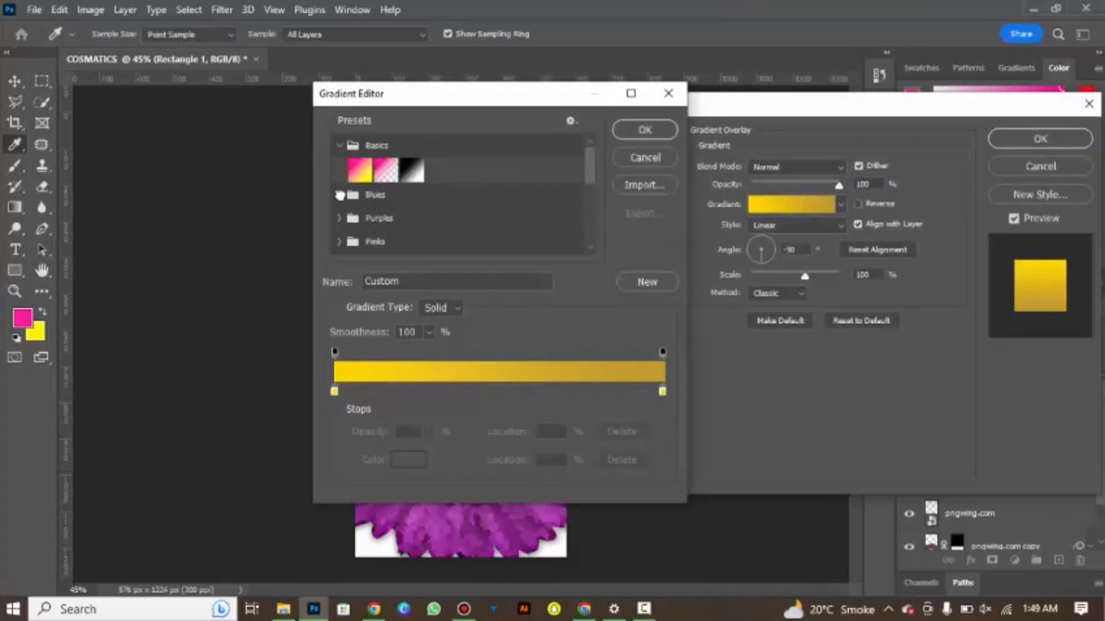
click(340, 195)
scroll(591, 190, down, 6)
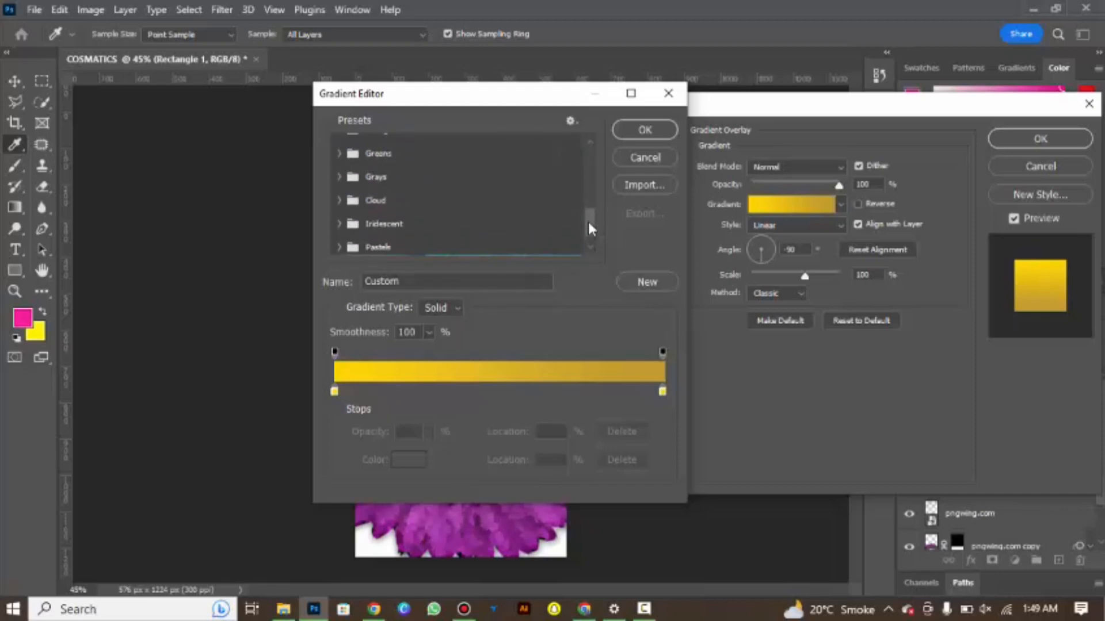
click(340, 178)
drag(506, 97, 187, 98)
click(195, 202)
click(95, 203)
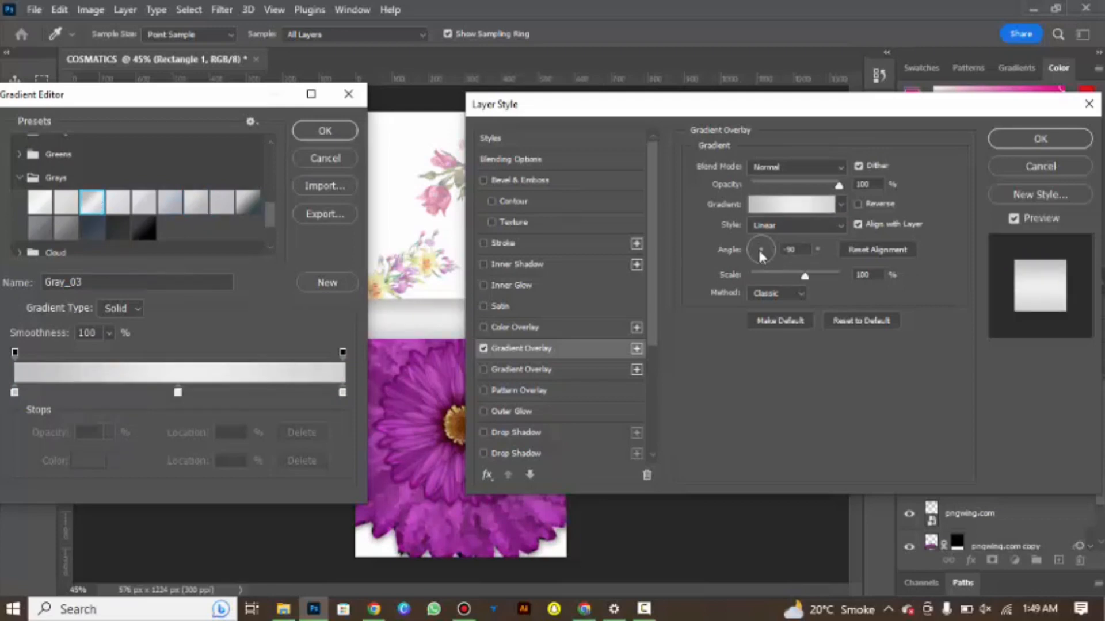
click(325, 130)
Set the gradient overlay's angle to -159° and apply the layer style to the band.
drag(768, 247, 746, 251)
click(1040, 139)
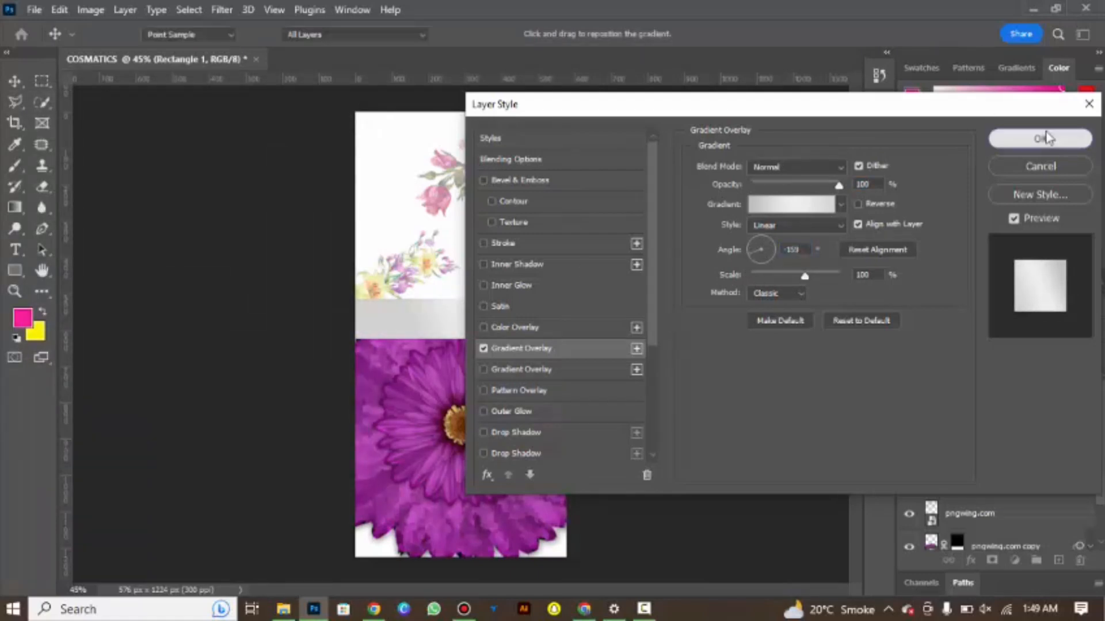
click(713, 232)
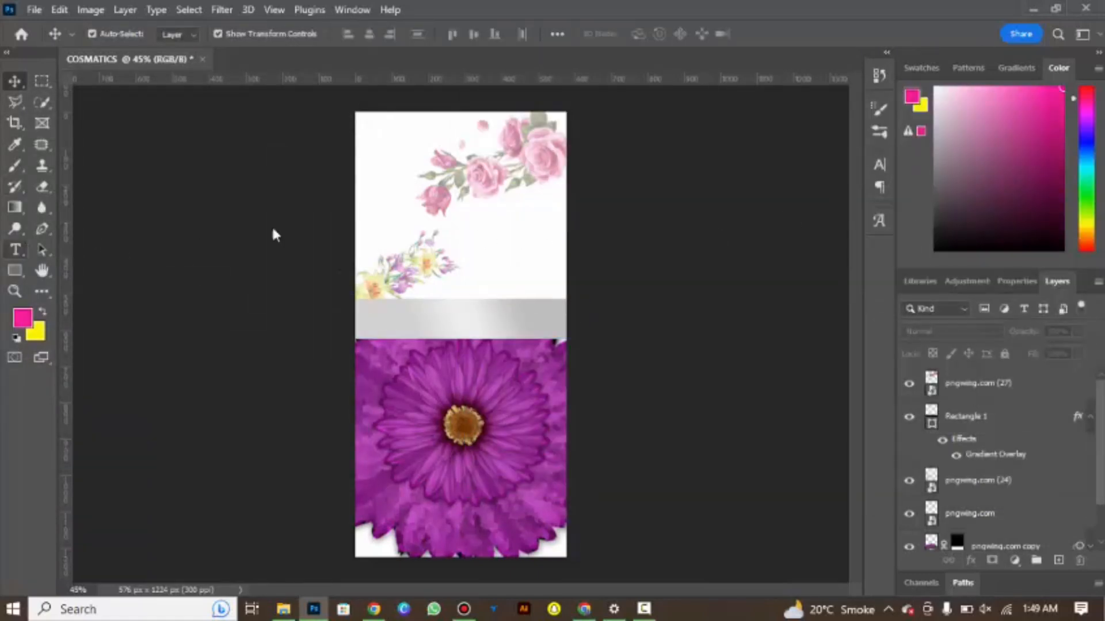
Start a horizontal text line in Arial Bold near the top of the white area with the font size at 8 pt.
click(16, 250)
click(106, 250)
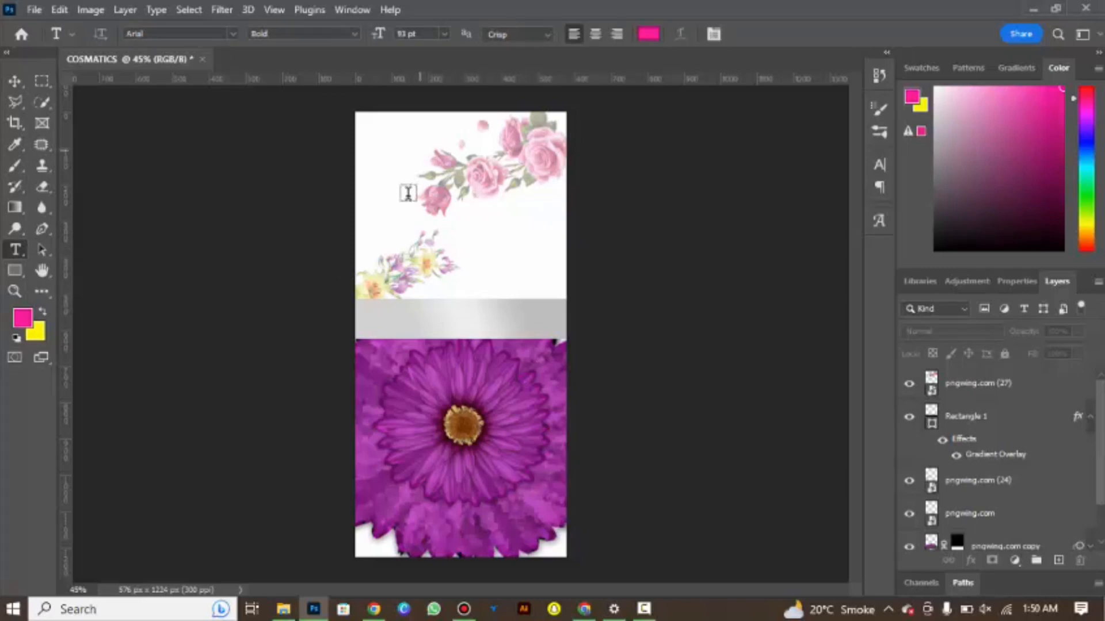
click(416, 157)
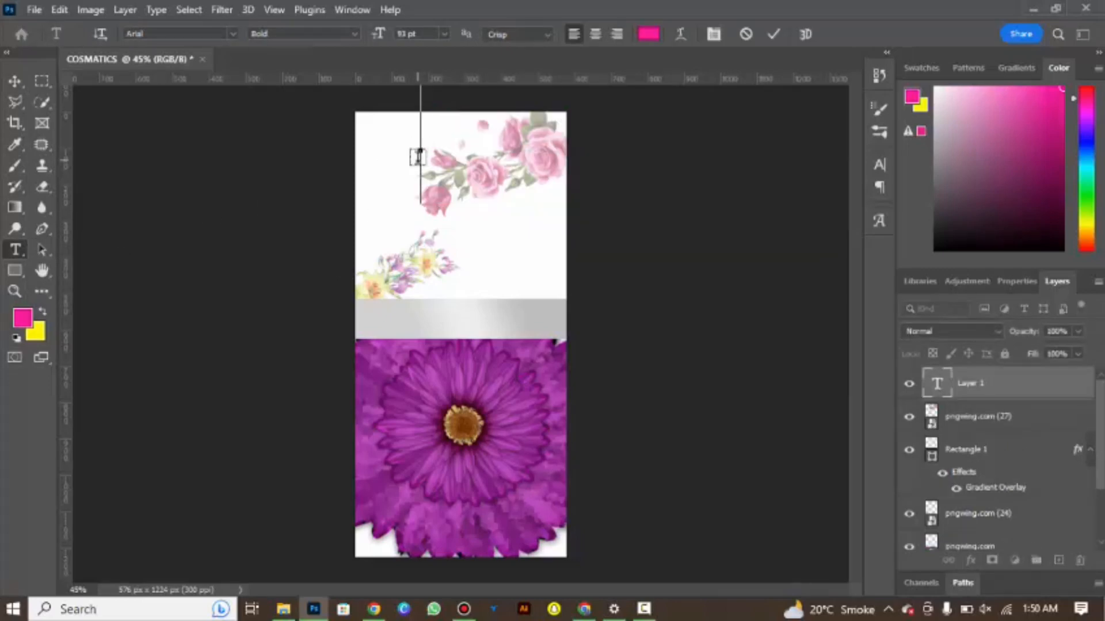
click(444, 34)
click(426, 190)
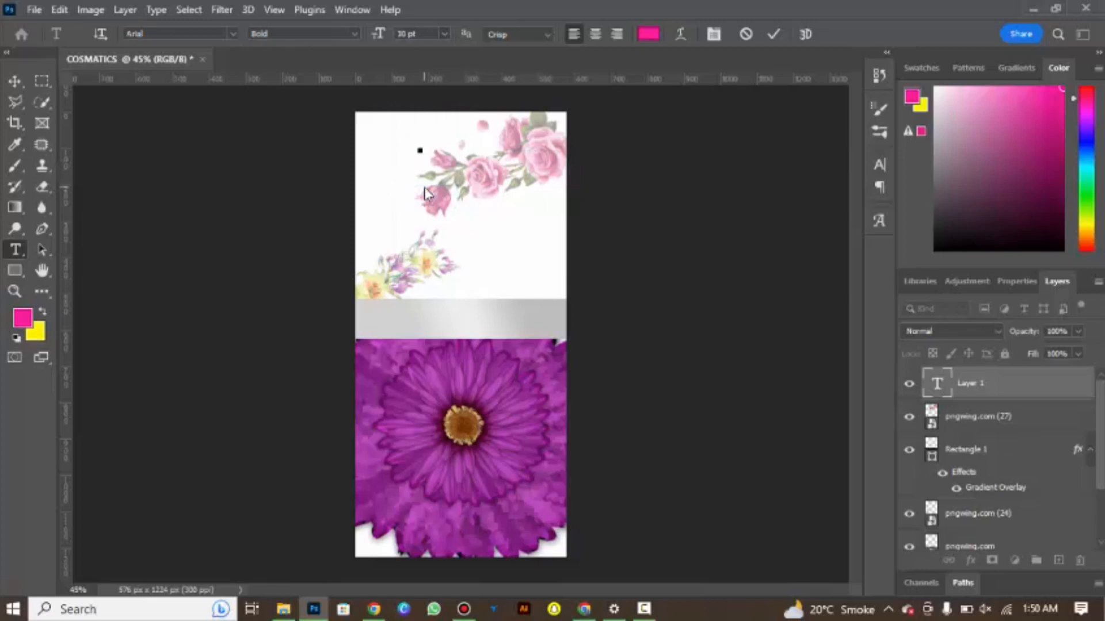
click(444, 34)
click(419, 142)
click(445, 35)
click(421, 88)
click(445, 34)
click(424, 80)
Set the text's tracking to 0 and its colour to black, and enter "Facewash".
click(878, 167)
click(852, 225)
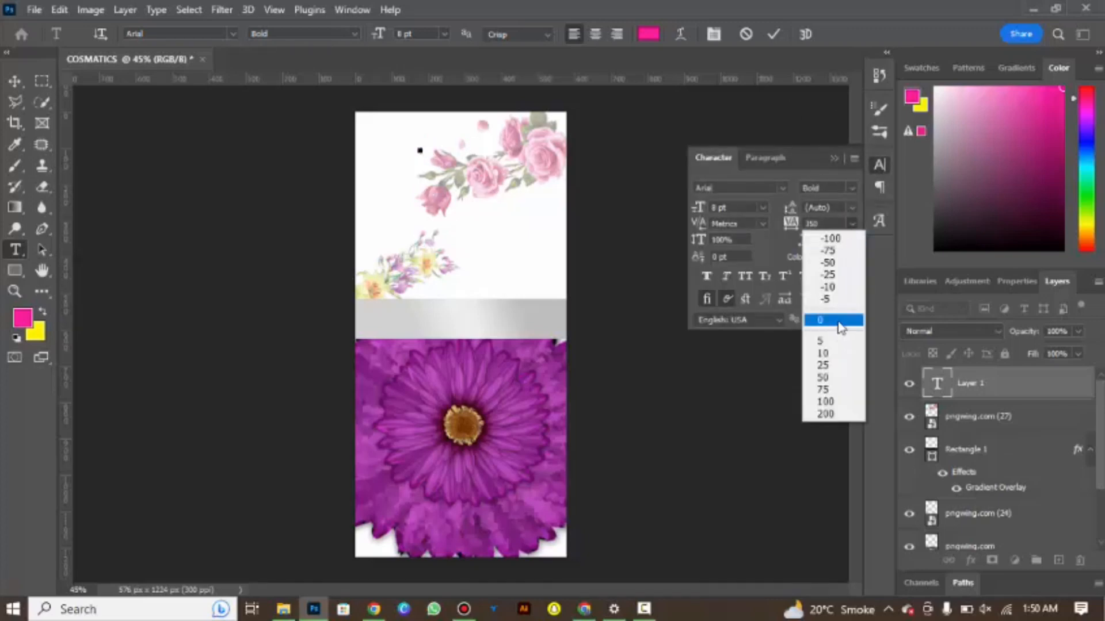
click(840, 319)
click(836, 257)
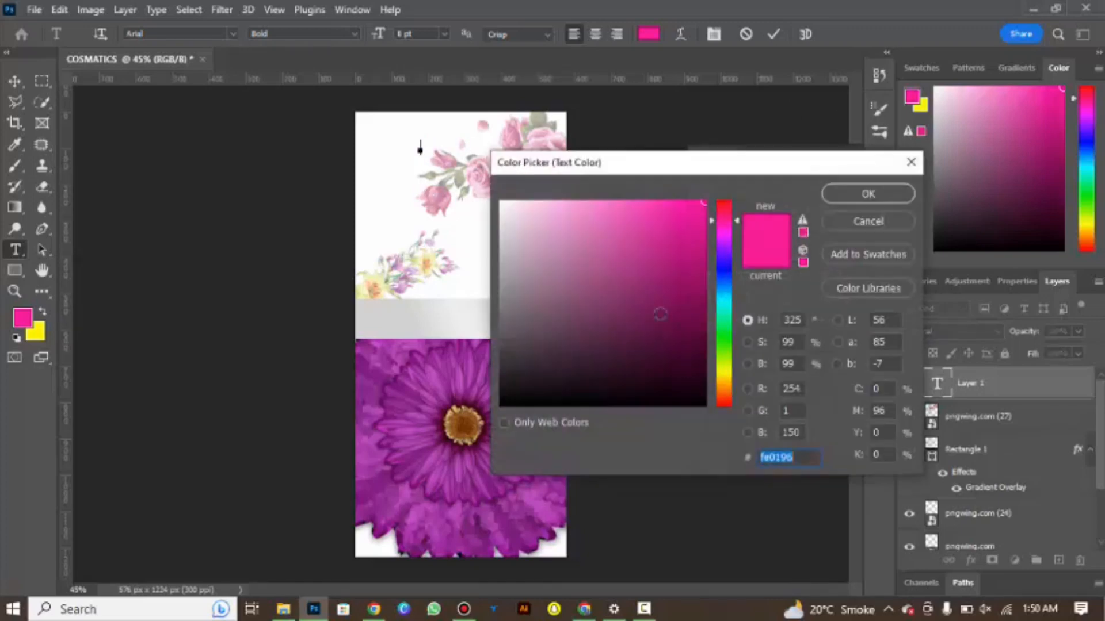
text(000000)
click(843, 189)
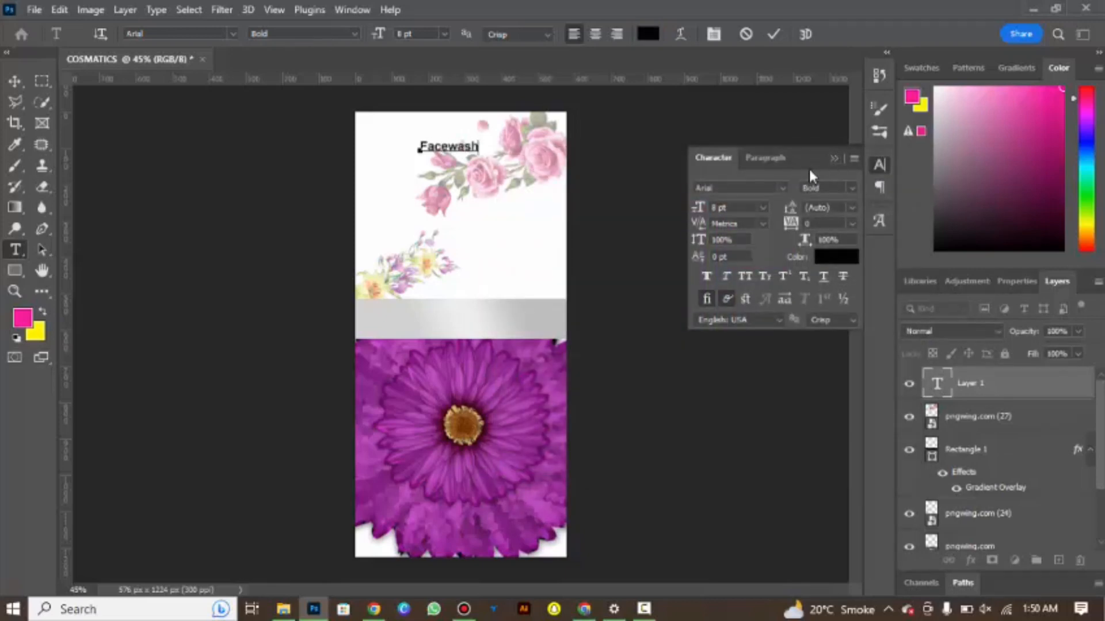
click(835, 158)
click(773, 34)
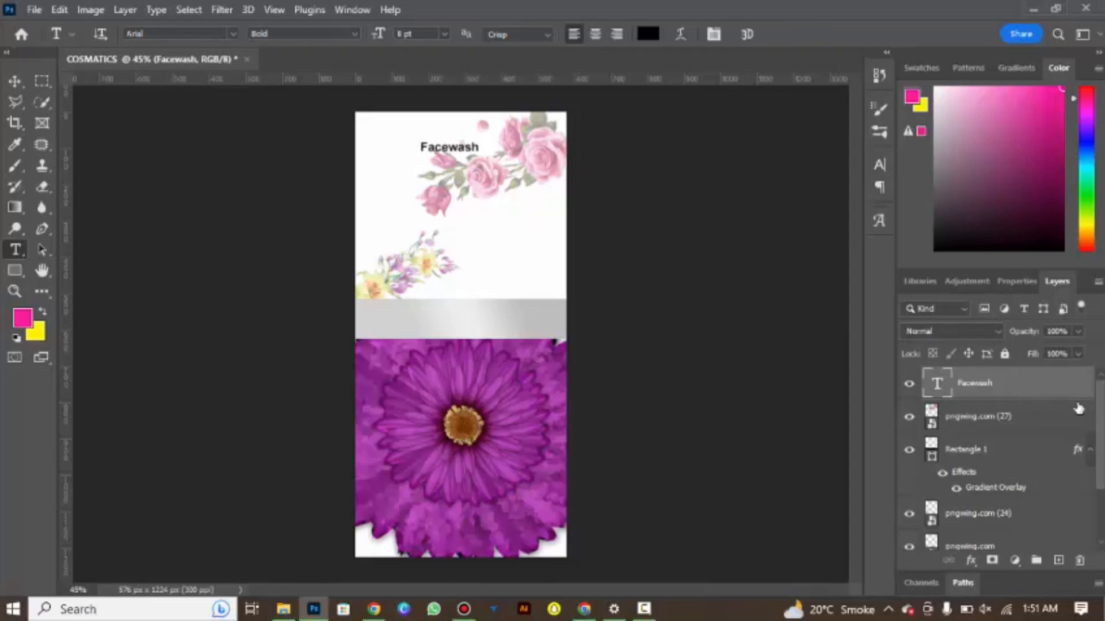
Centre the Facewash text horizontally on the canvas by aligning it with the Background layer.
scroll(1101, 530, down, 3)
click(1013, 535)
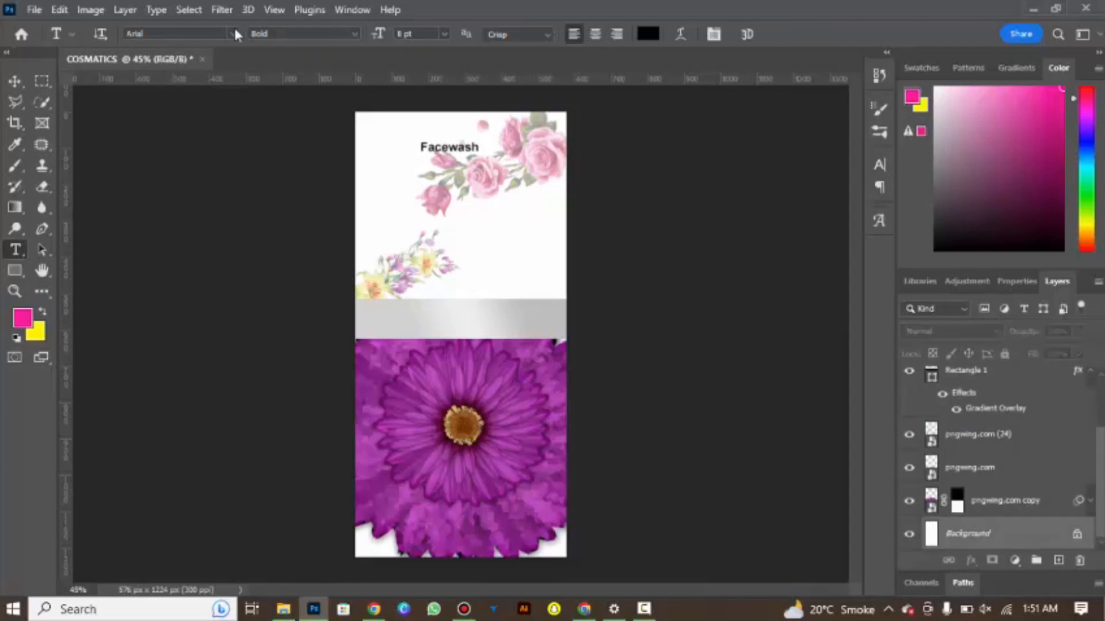
click(15, 81)
click(368, 35)
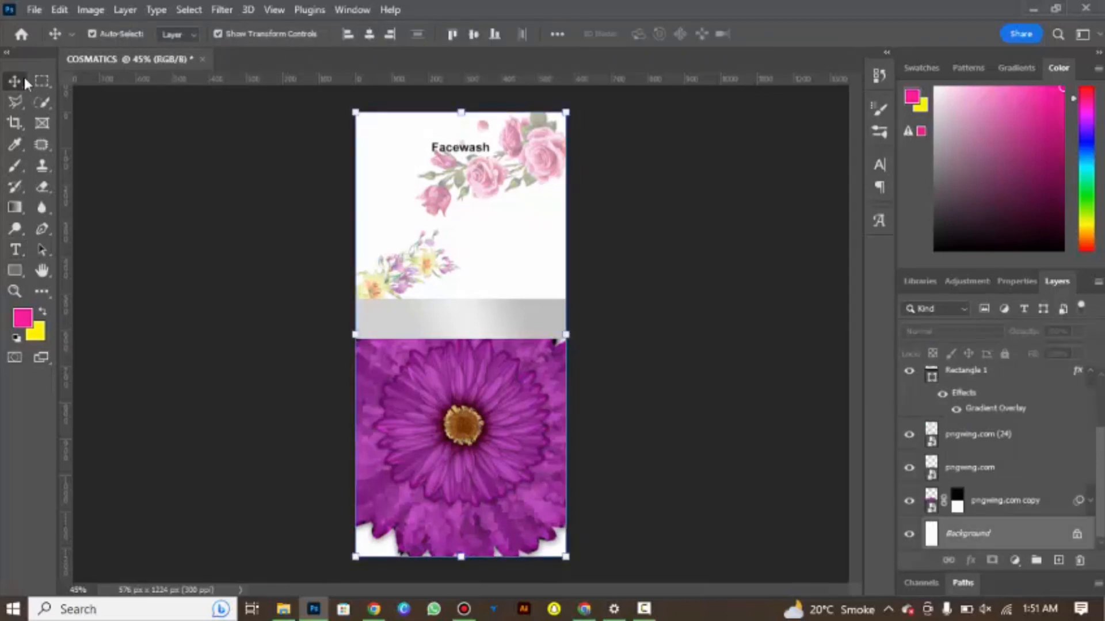
click(798, 317)
Add a separate 8 pt text layer reading "Tube" directly below Facewash.
click(22, 247)
scroll(1056, 392, up, 3)
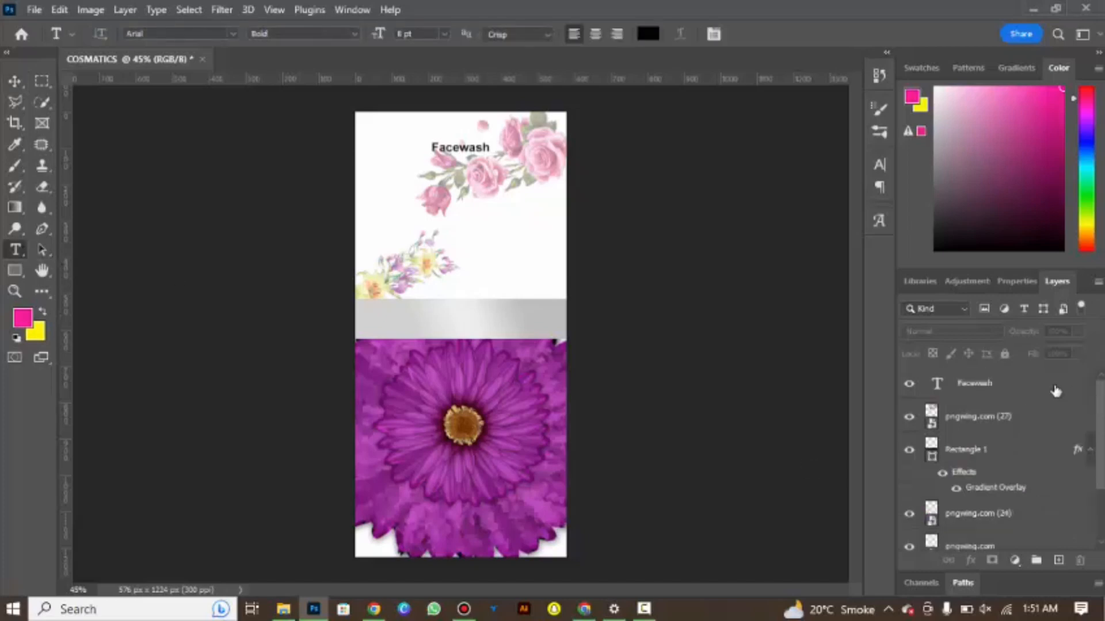
click(1017, 384)
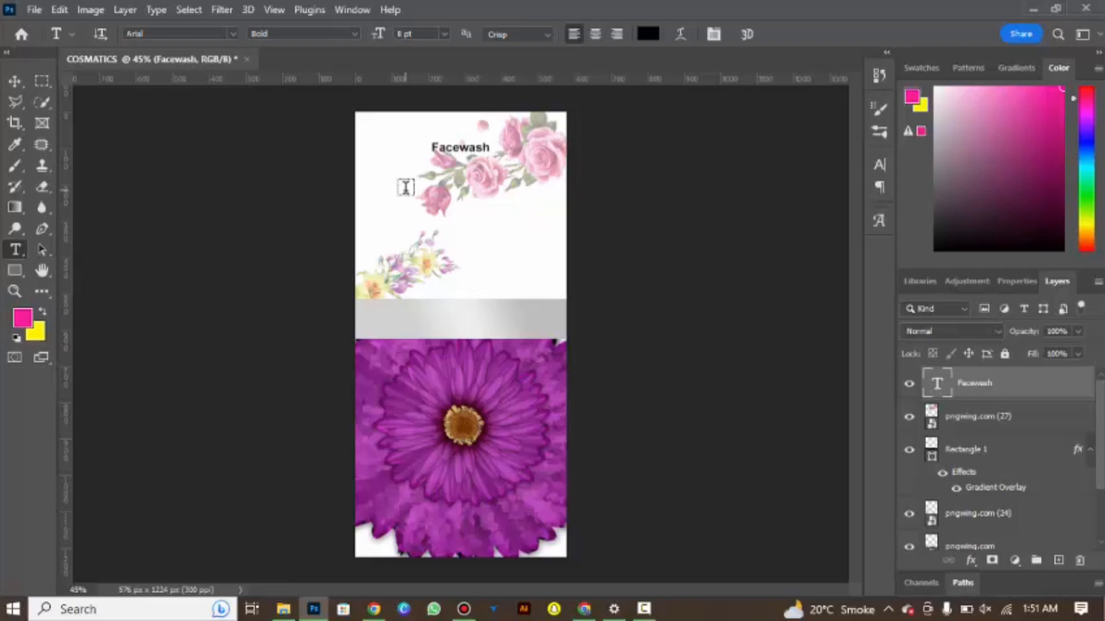
click(449, 161)
text(Tube)
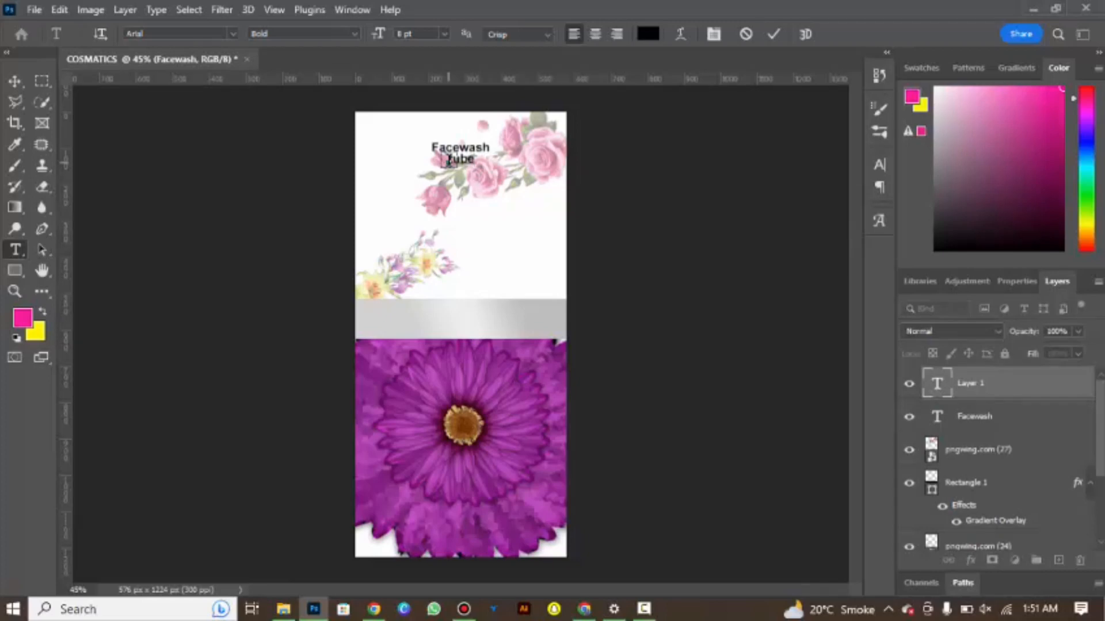
text(ube)
click(774, 34)
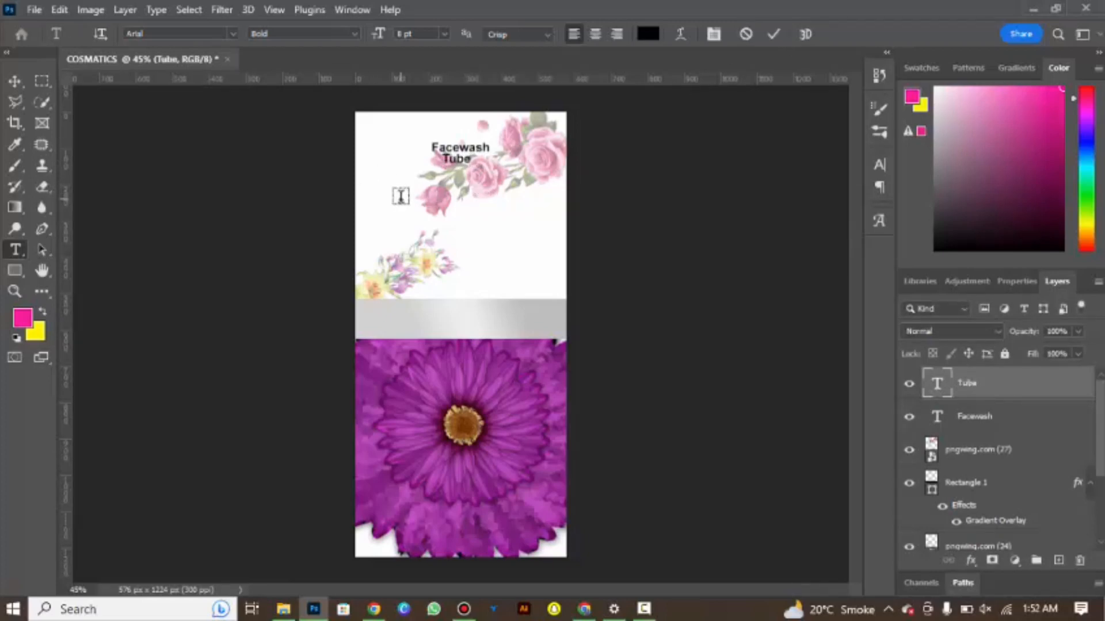
Add the two-line text "PROFFESIONAL SKIN DEFENCE" below Tube and centre-align its lines.
click(398, 196)
key(BackSpace)
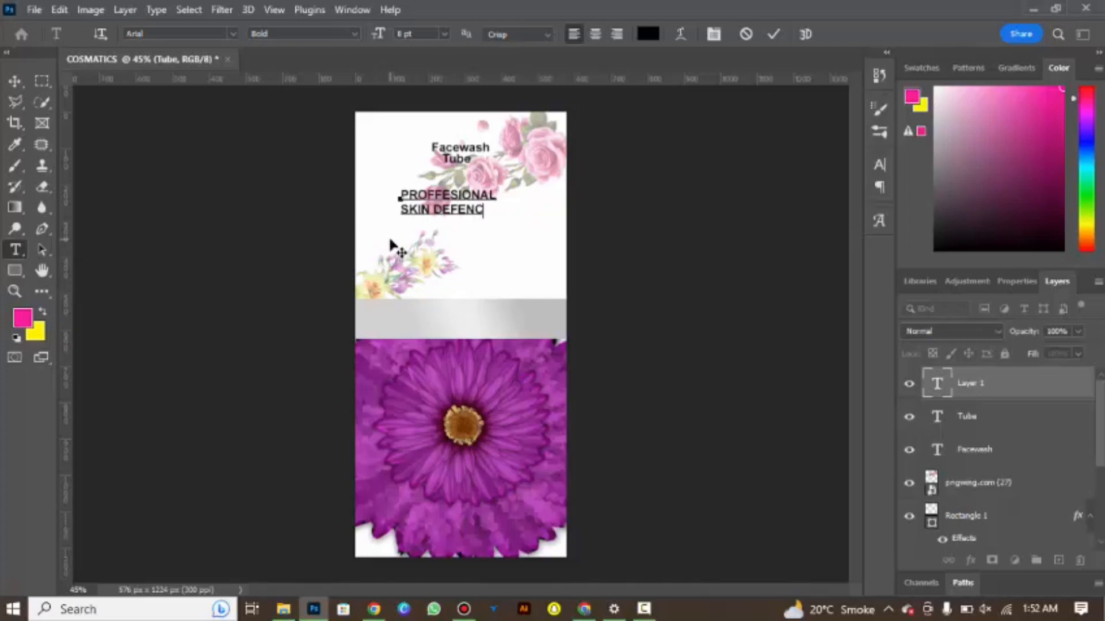
text(E)
click(596, 34)
drag(402, 194, 456, 212)
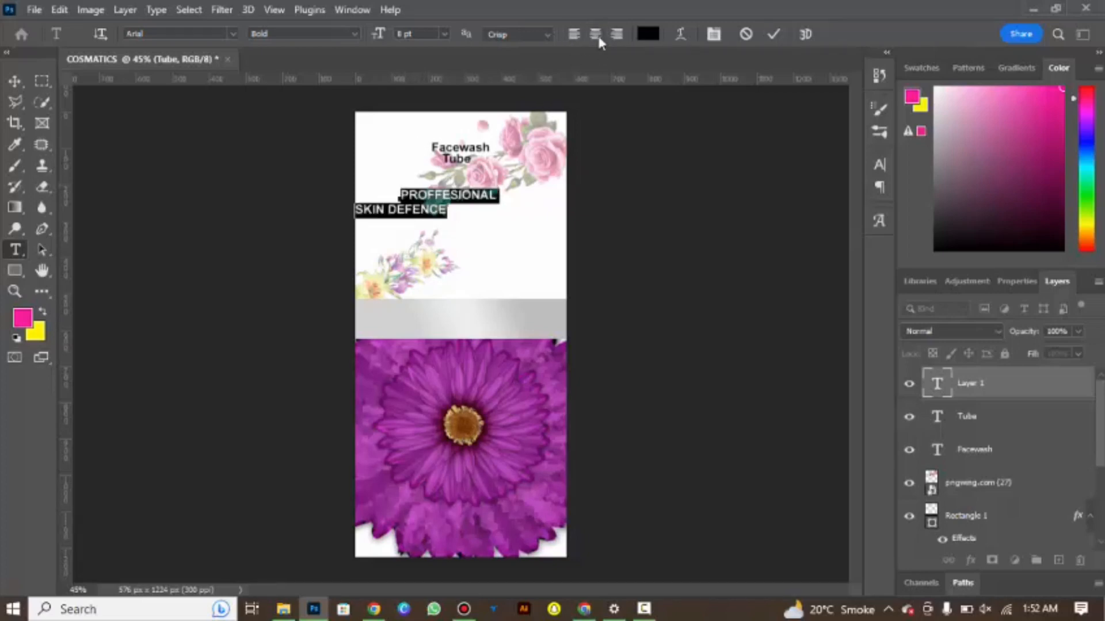
click(596, 35)
Set the PROFFESIONAL SKIN DEFENCE text to 16 pt and shift it toward the middle of the white area.
click(445, 34)
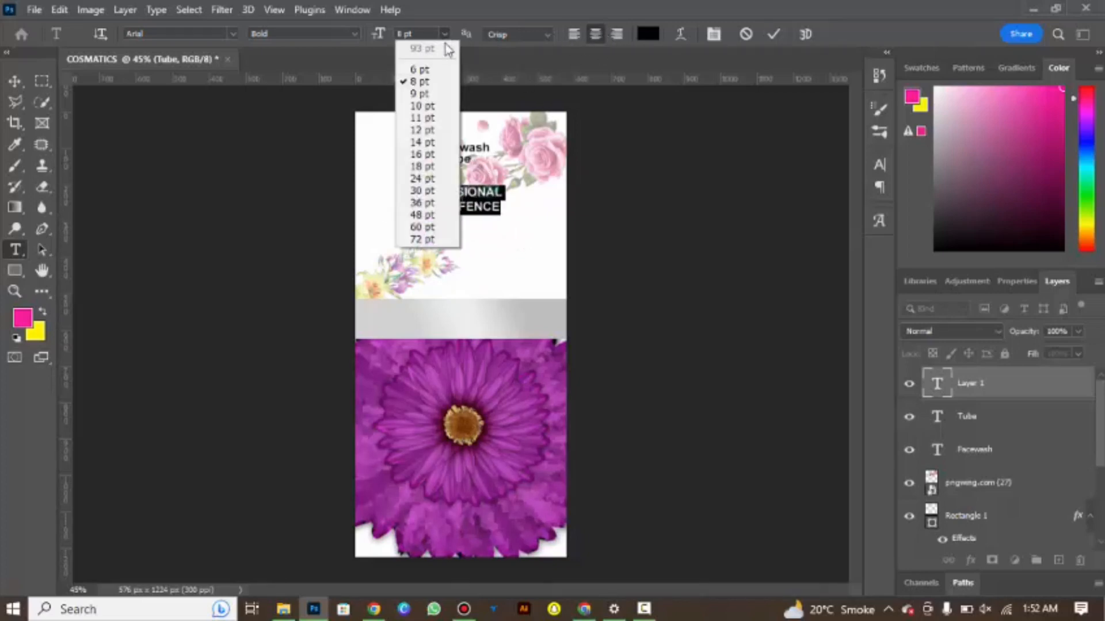
click(422, 203)
click(444, 35)
click(426, 154)
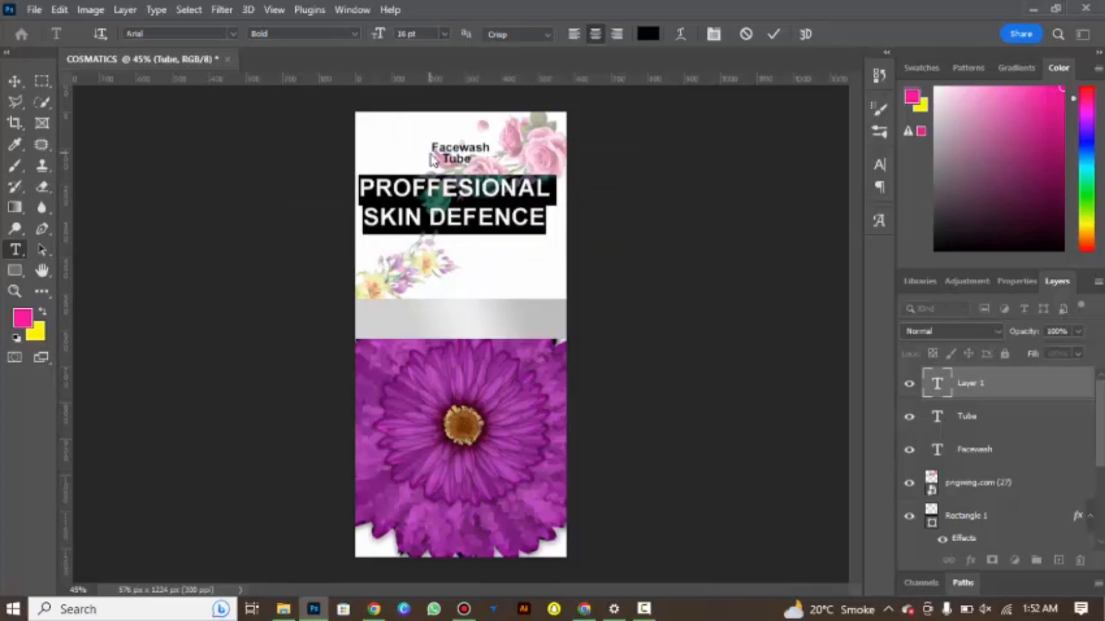
drag(466, 260, 471, 259)
Recolour the PROFFESIONAL SKIN DEFENCE text with a dark purple sampled from the large flower's petals.
click(647, 34)
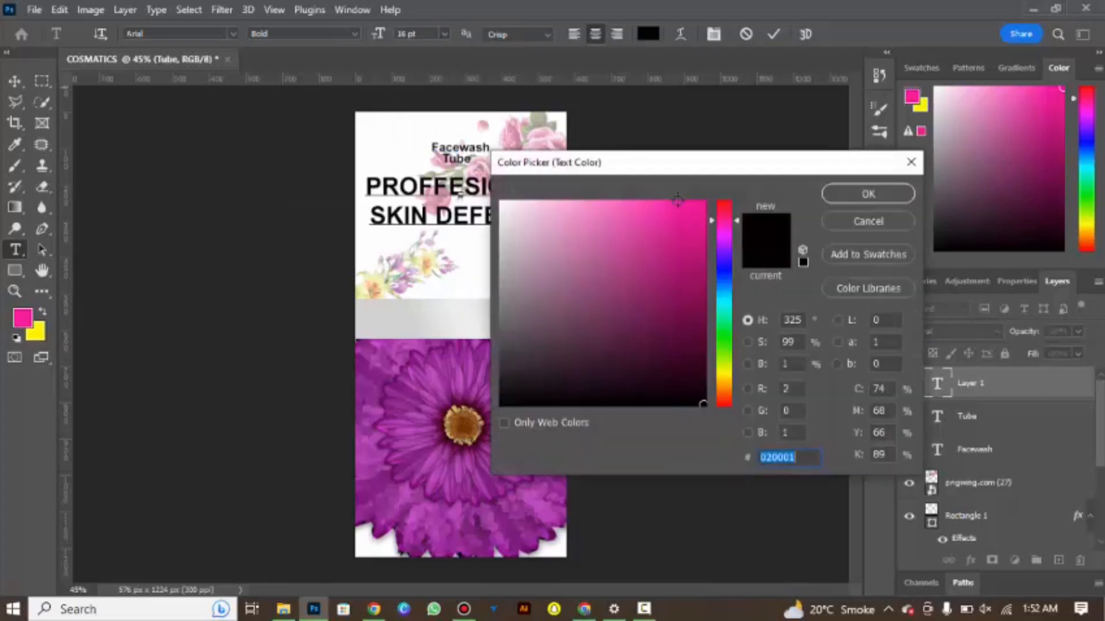
click(443, 390)
click(444, 403)
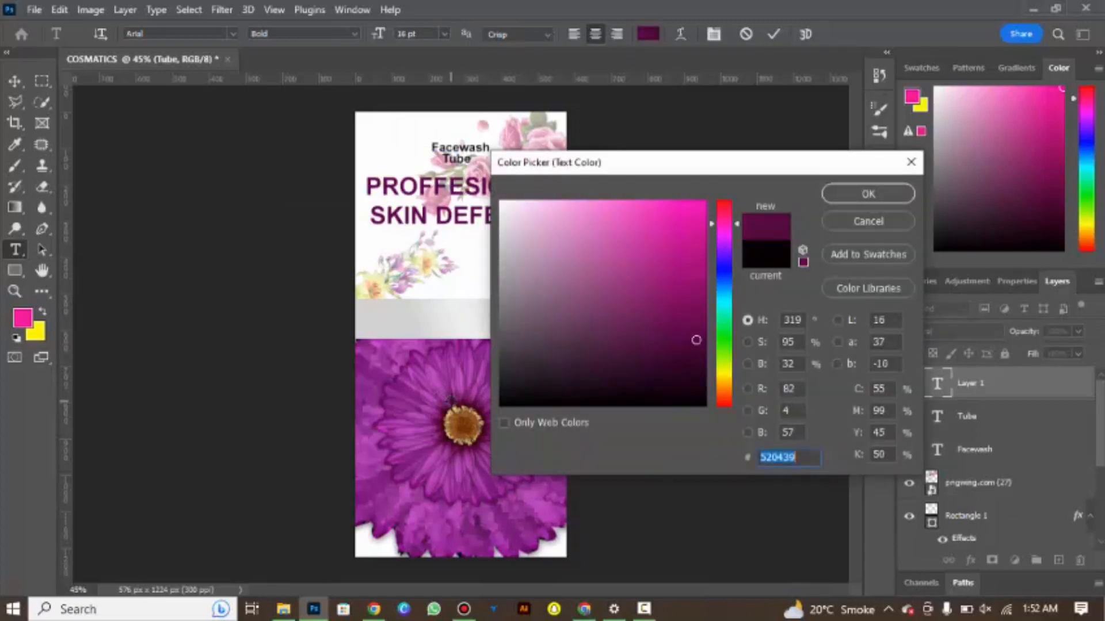
click(444, 406)
click(863, 194)
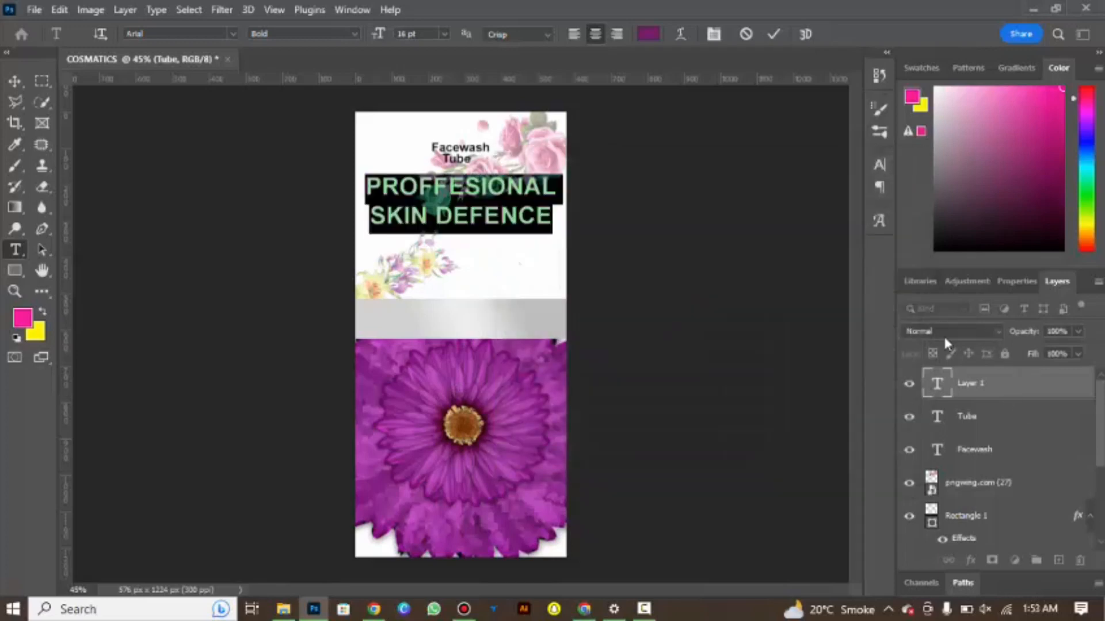
click(773, 35)
Centre the PROFFESIONAL SKIN DEFENCE text horizontally on the canvas by aligning it with the Background layer.
scroll(1101, 496, down, 4)
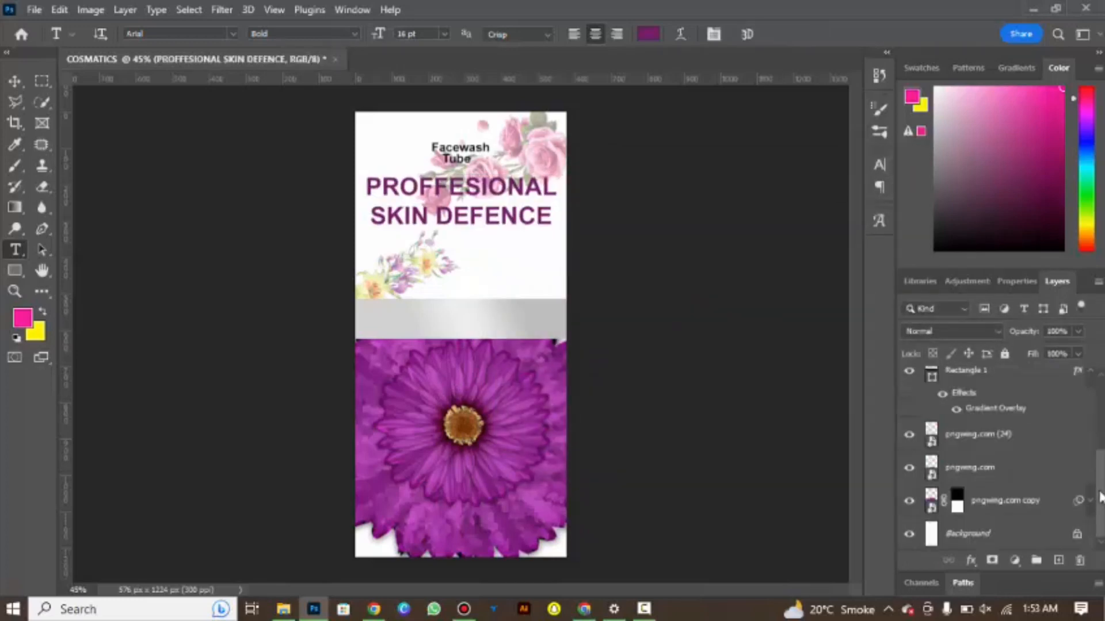
click(1016, 532)
click(15, 81)
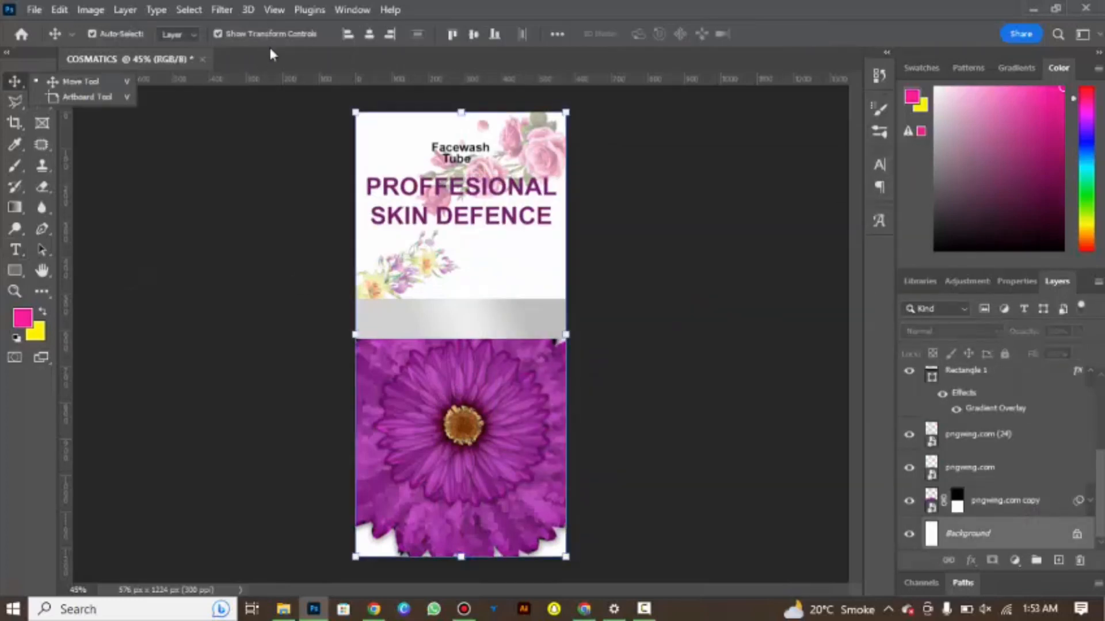
click(346, 37)
click(369, 35)
Add the Tube and Facewash layers to the selection and align all the texts to the canvas's horizontal centre.
scroll(1007, 461, up, 4)
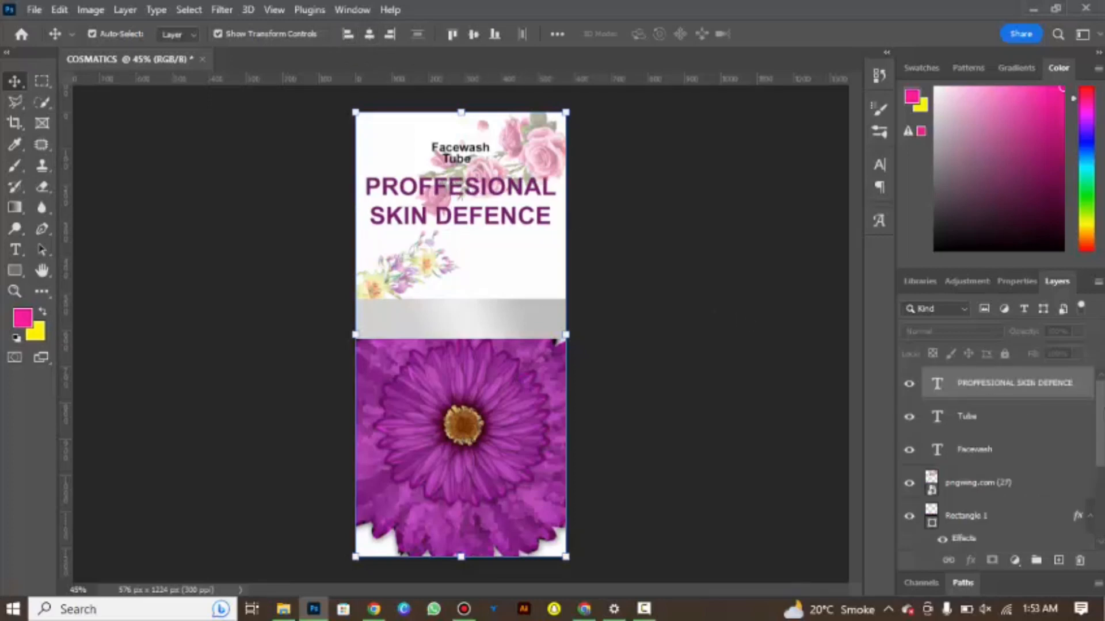
ctrl+click(997, 419)
ctrl+click(1001, 448)
click(370, 35)
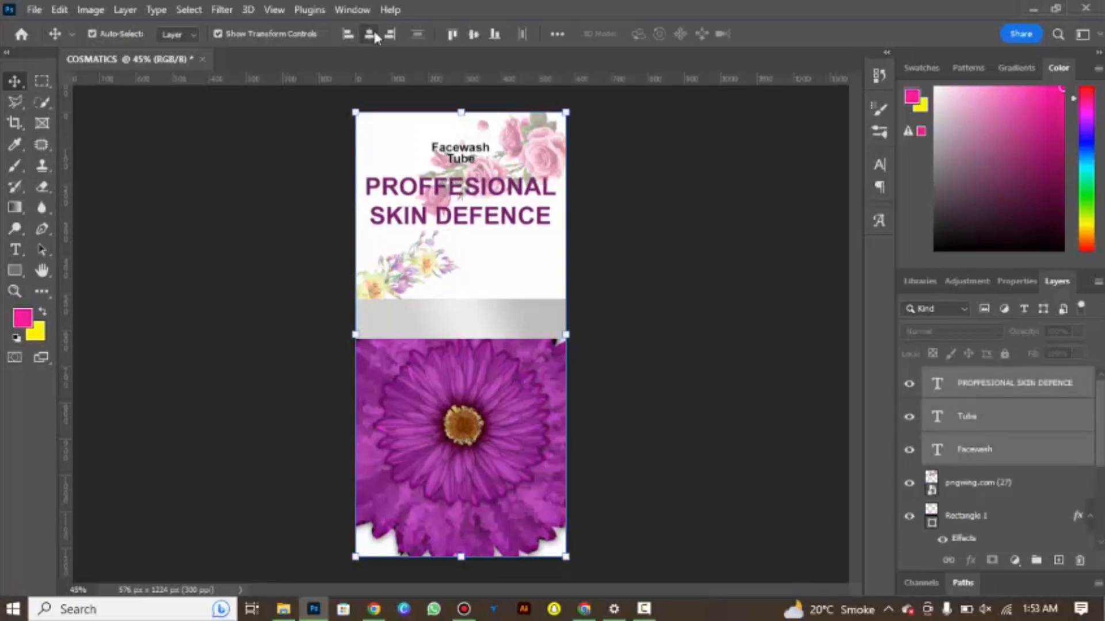
Start a new text below the PROFFESIONAL SKIN DEFENCE heading, with size 8 pt and colour black (000000).
click(273, 155)
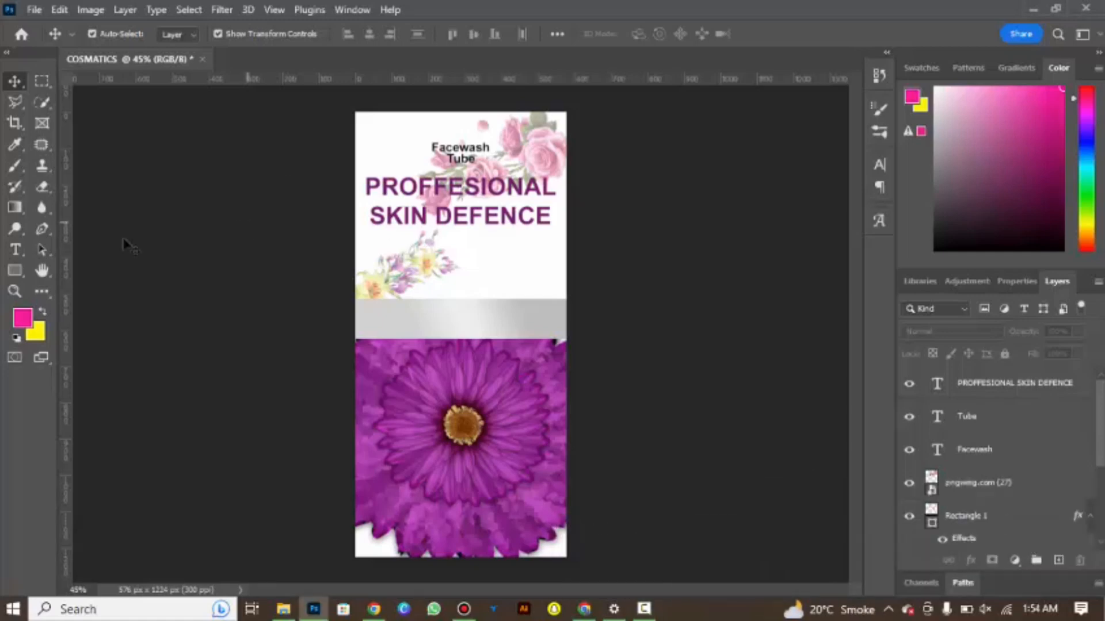
key(t)
click(417, 260)
key(BackSpace)
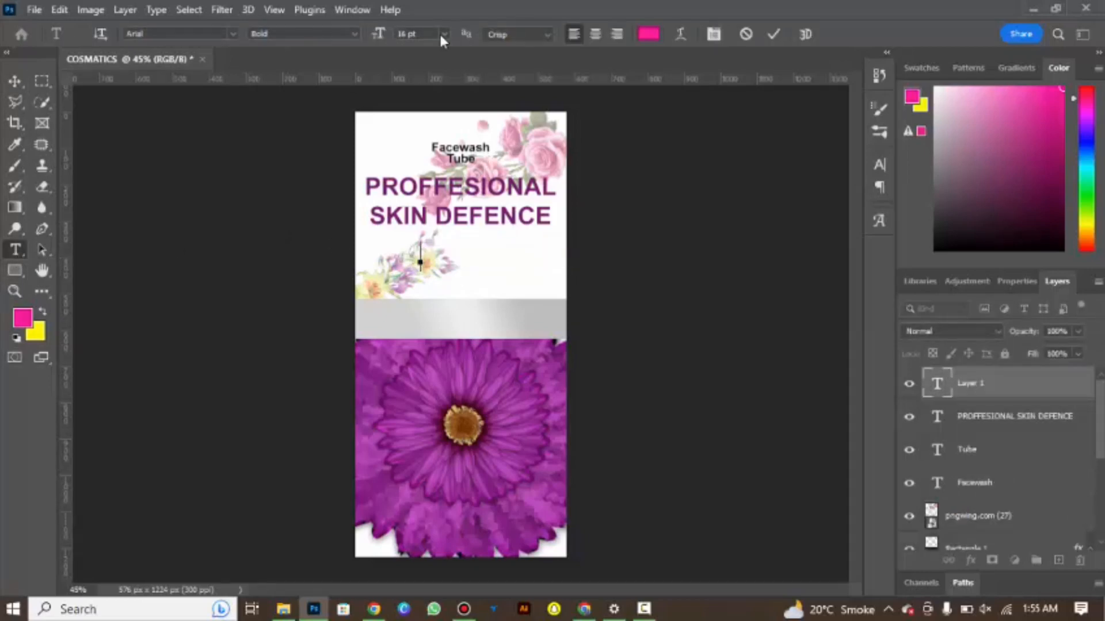
click(444, 34)
click(420, 69)
click(648, 34)
text(000000)
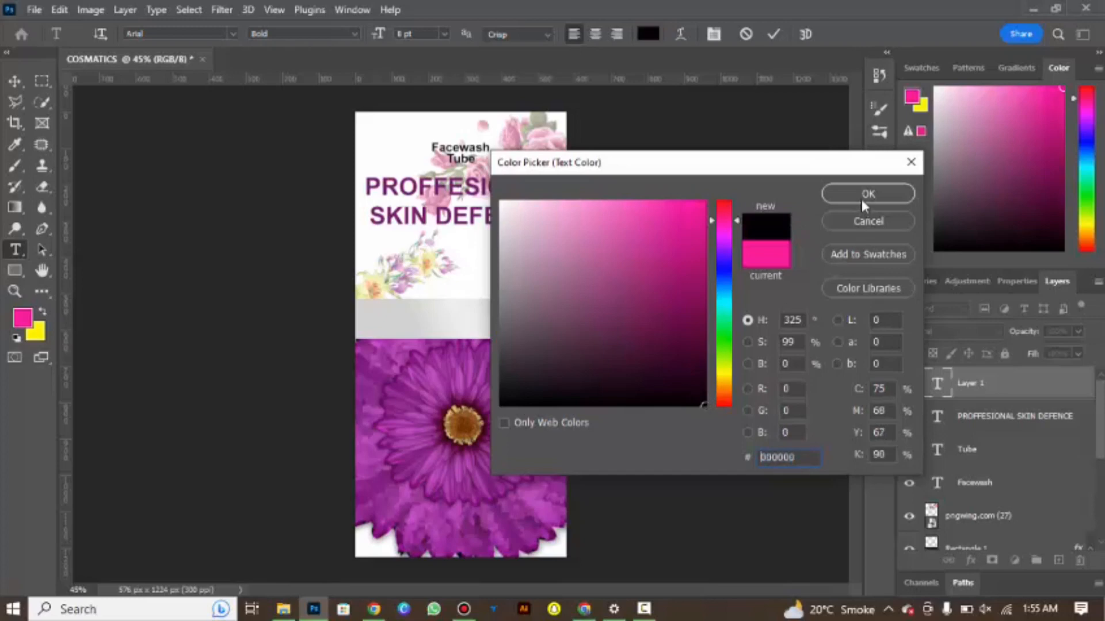
key(Return)
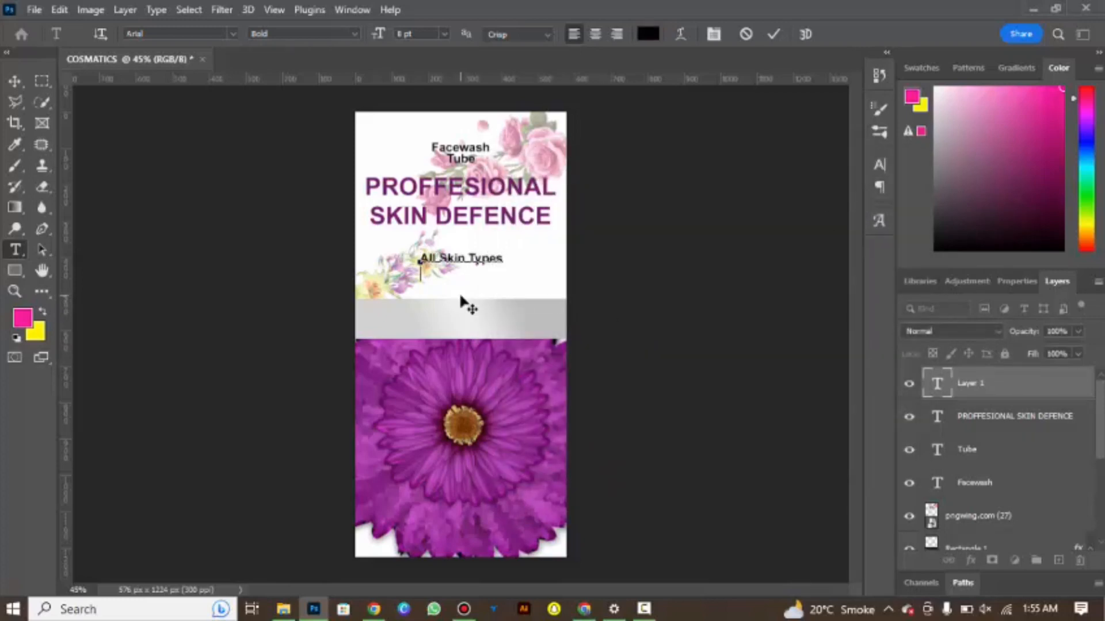
Enter the lines "All Skin Types", "3 Special Edition" and "Perfect Your Skin", centre-align them and place them just under the heading.
text(Special Edition)
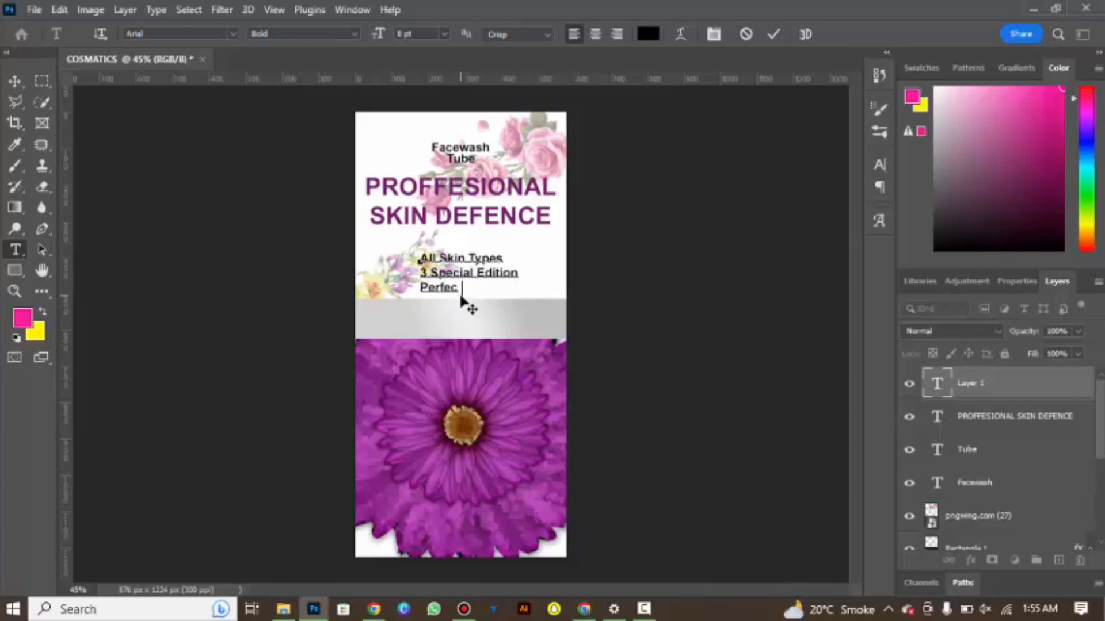
text(t You Skin)
drag(420, 253, 548, 280)
click(595, 34)
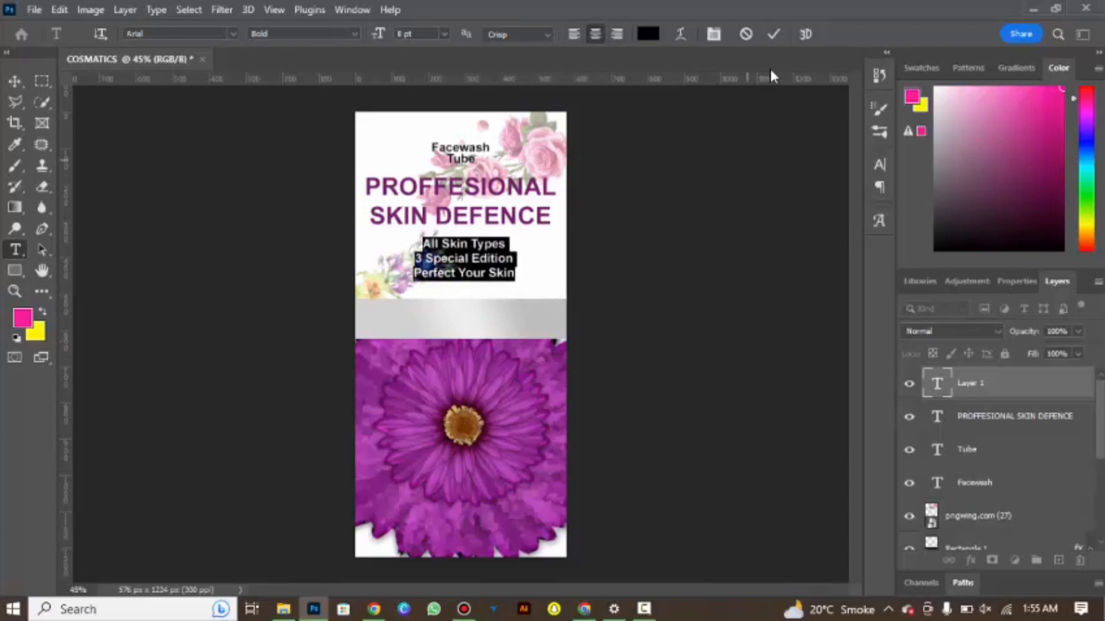
click(773, 34)
Centre the three-line skin text horizontally on the canvas by aligning it with the Background layer.
scroll(1098, 538, down, 3)
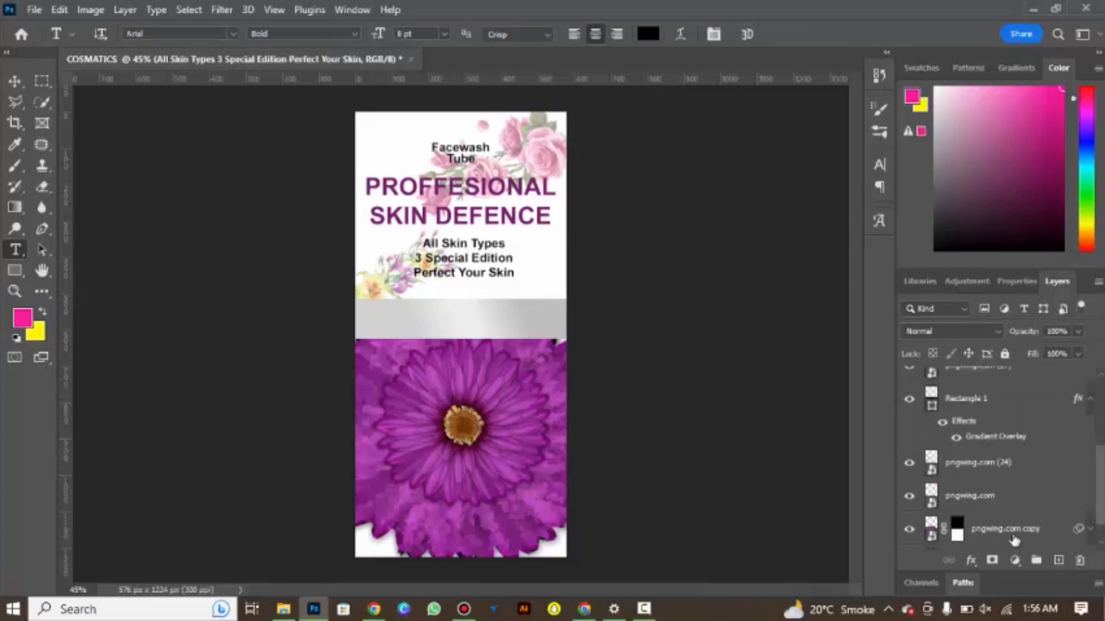
click(1014, 542)
click(15, 81)
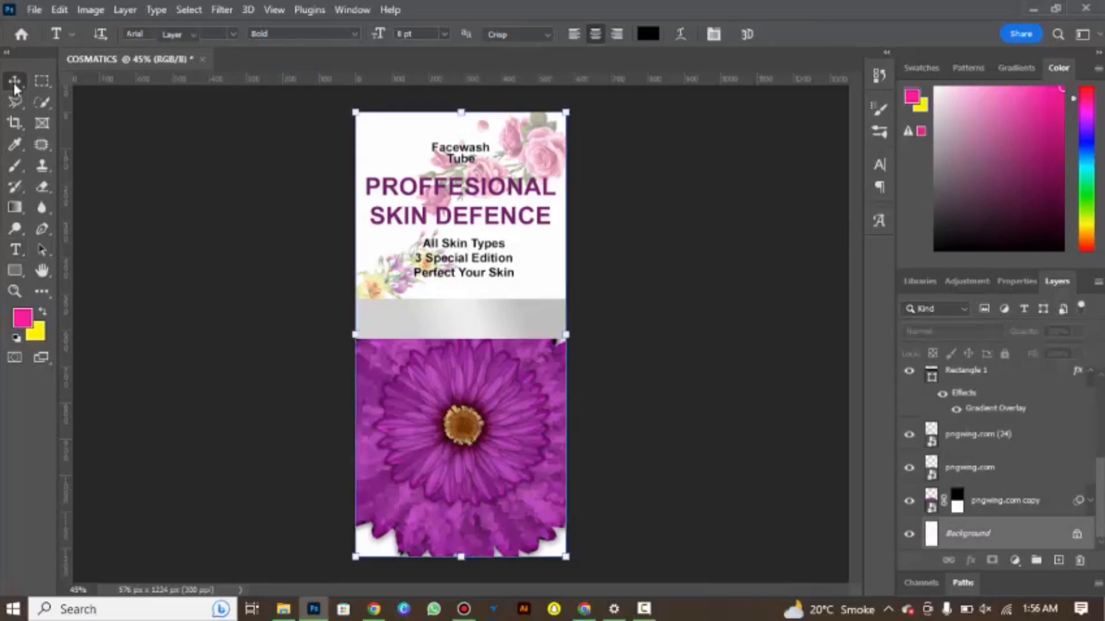
click(240, 219)
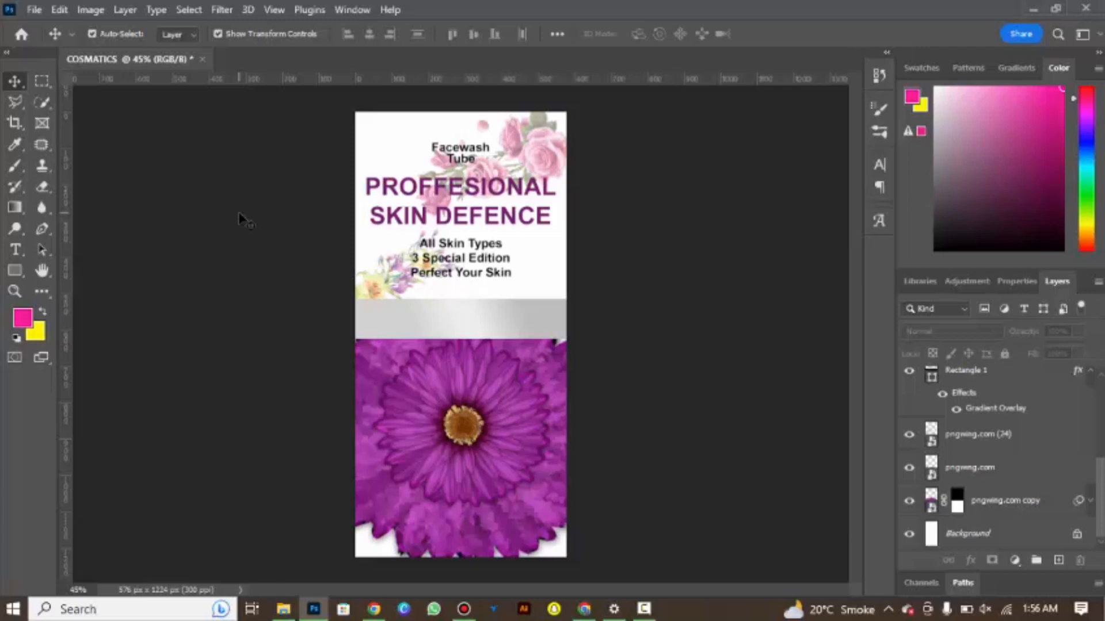
Start a left-aligned 14 pt text on the silver band, coloured with the dark purple sampled from the heading.
click(15, 249)
click(368, 319)
key(BackSpace)
click(575, 34)
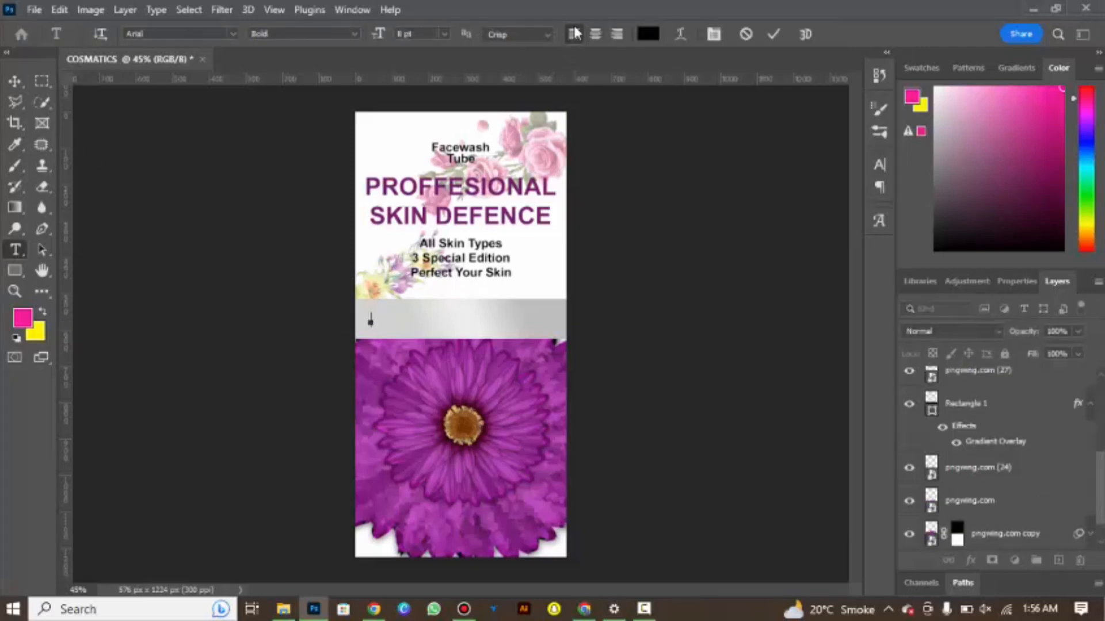
click(444, 34)
click(445, 128)
click(649, 34)
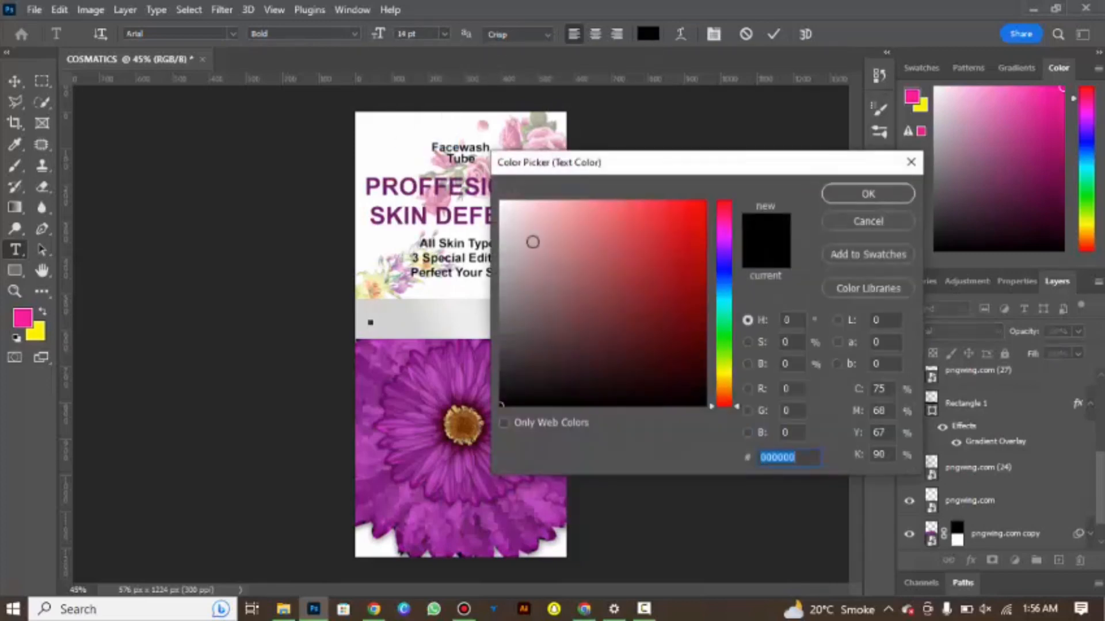
click(448, 209)
click(866, 190)
Enter SKIN ULTIMATE POWER on the silver band, reduce it to 11 pt and fit it within the band's width.
text(Ski)
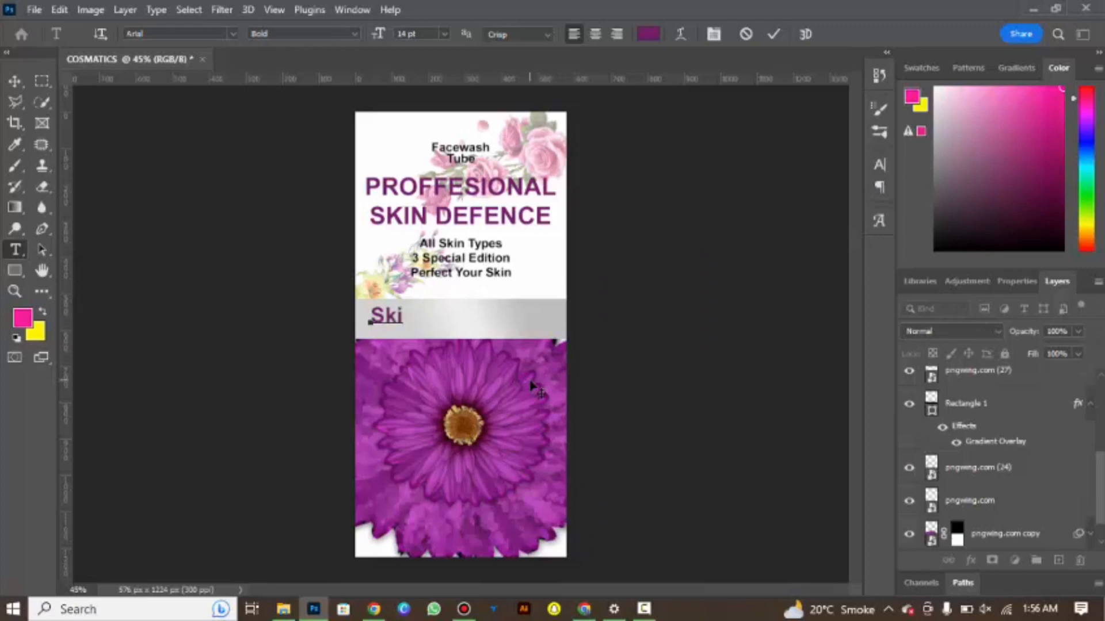
key(BackSpace)
key(BackSpace)
text(SKIN ULTIMATE PO)
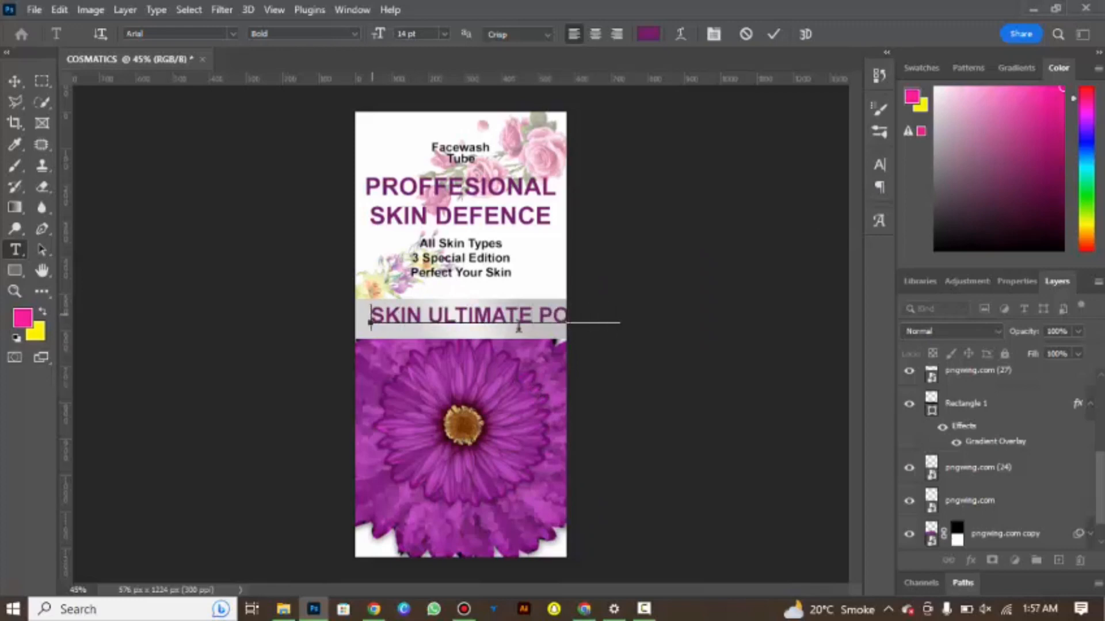
key(ctrl+a)
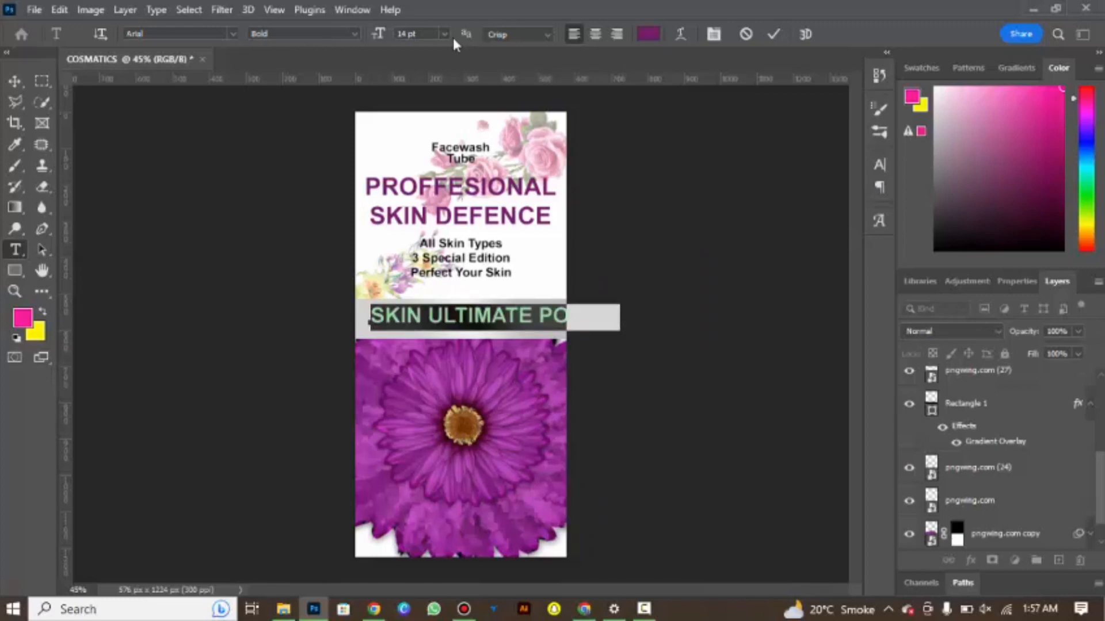
click(445, 35)
click(435, 121)
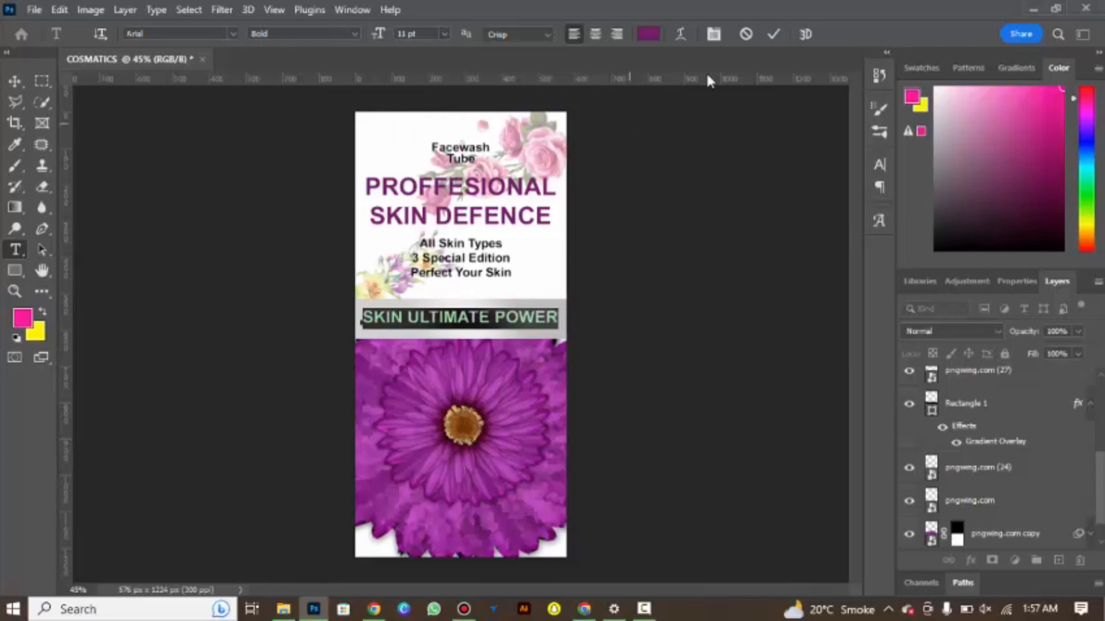
click(773, 34)
Centre the SKIN ULTIMATE POWER text horizontally on the canvas by aligning it with the Background layer.
scroll(1099, 541, down, 5)
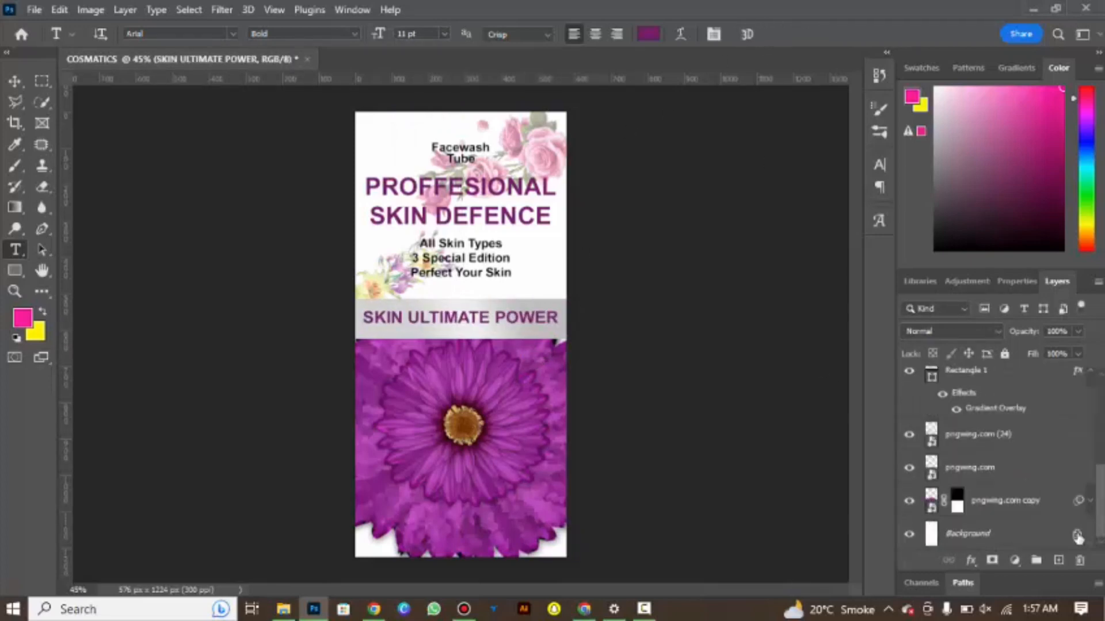
click(972, 534)
click(15, 81)
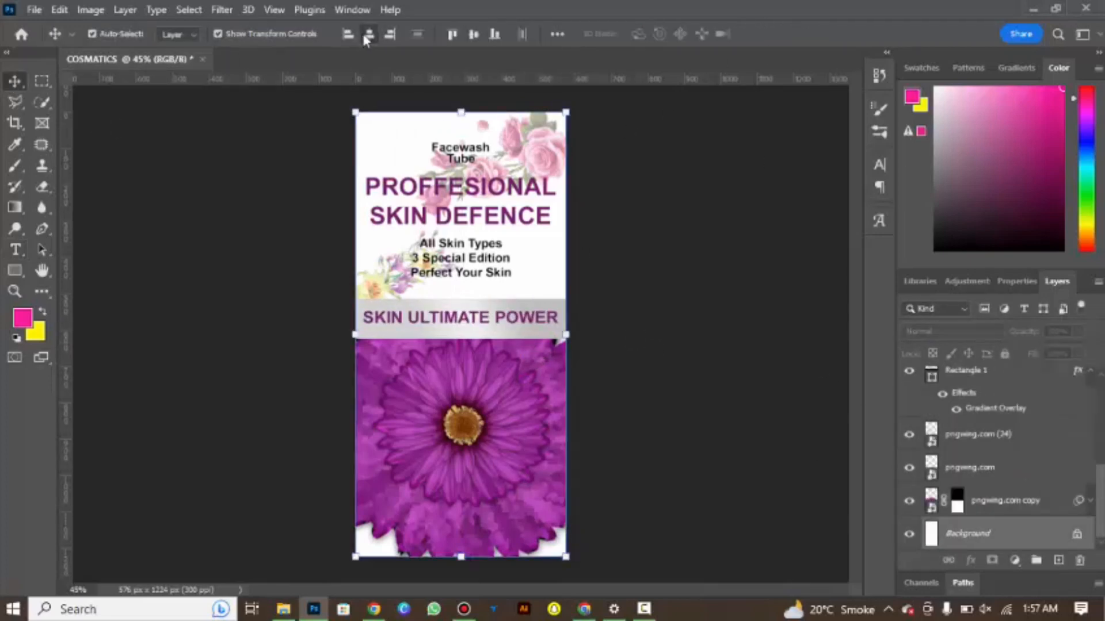
scroll(1102, 420, up, 5)
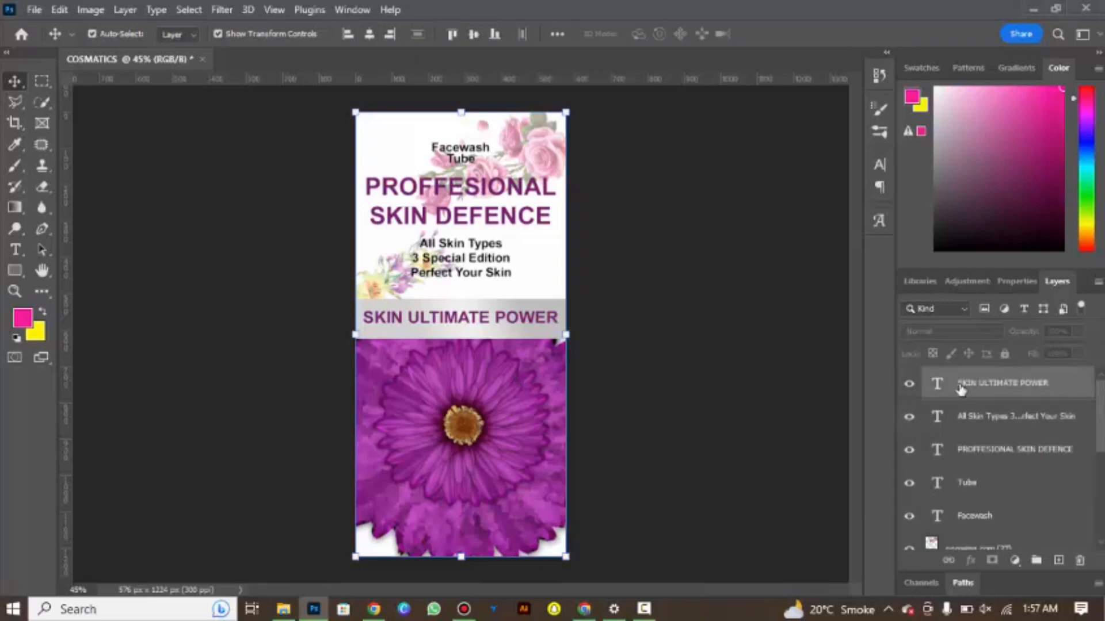
click(110, 158)
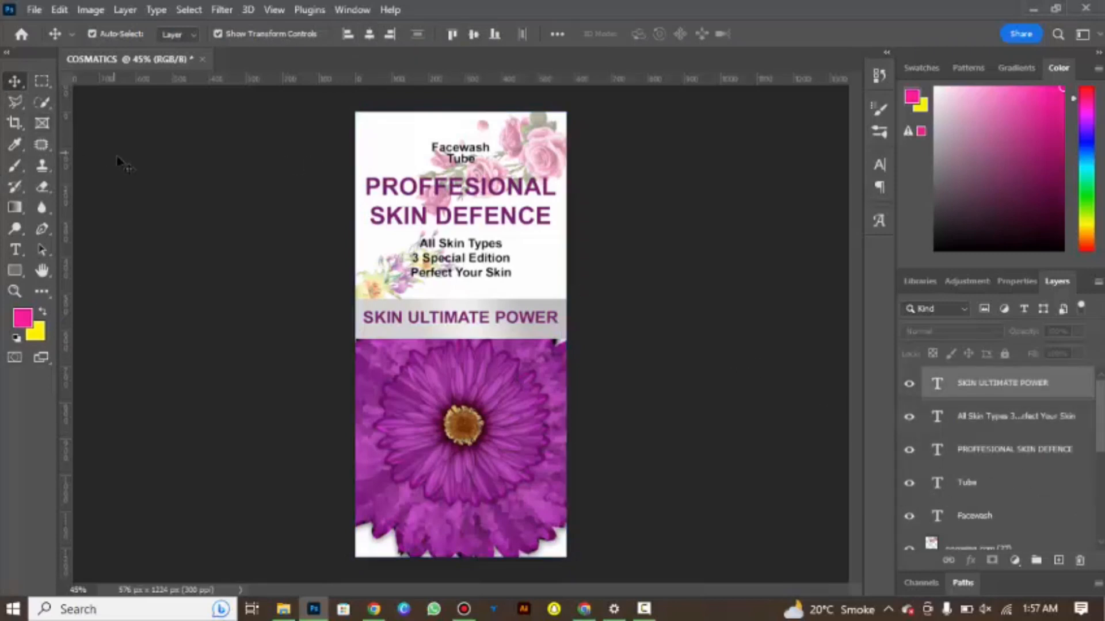
Rasterize the pngwing.com copy layer that forms the purple backdrop behind the large flower.
scroll(1011, 447, down, 5)
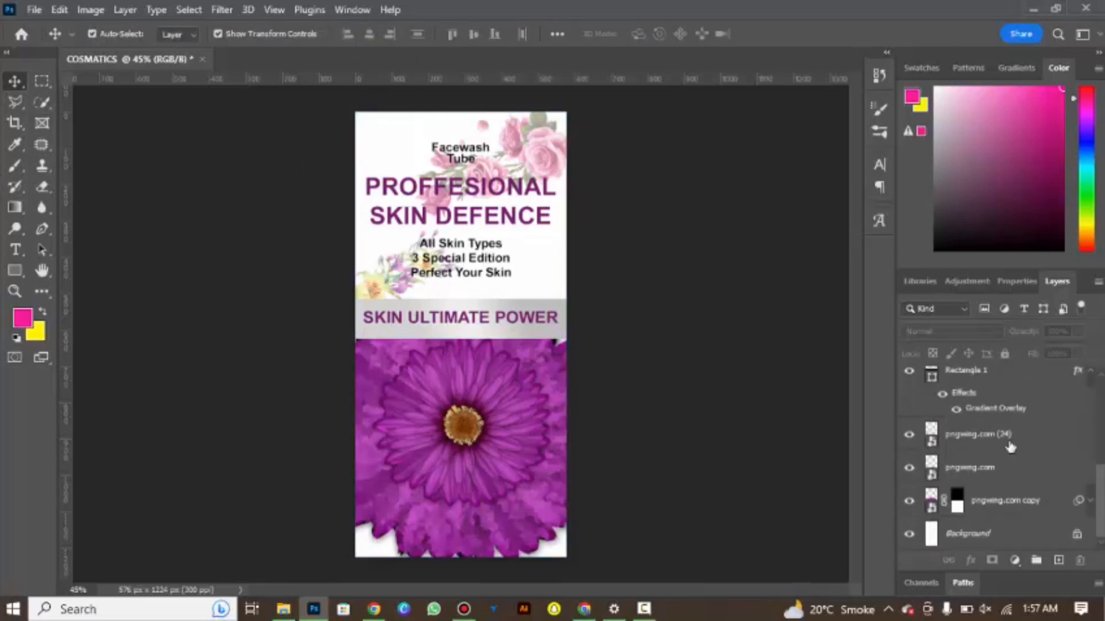
click(990, 505)
mouse_move(503, 518)
mouse_down()
mouse_move(504, 528)
mouse_move(504, 518)
mouse_up()
click(461, 576)
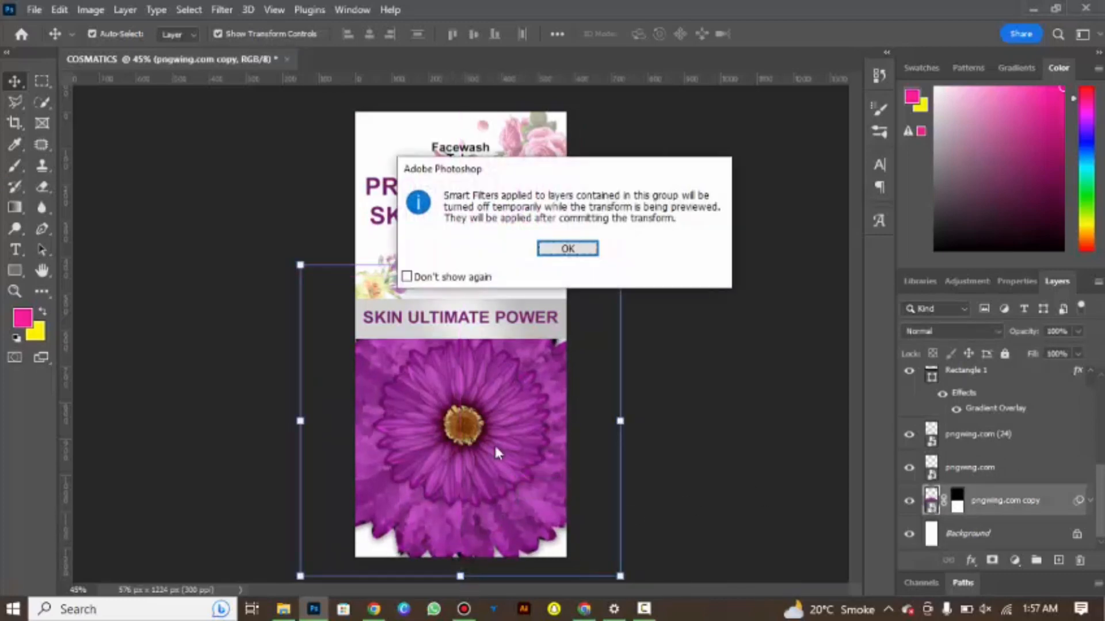
click(566, 249)
right_click(986, 505)
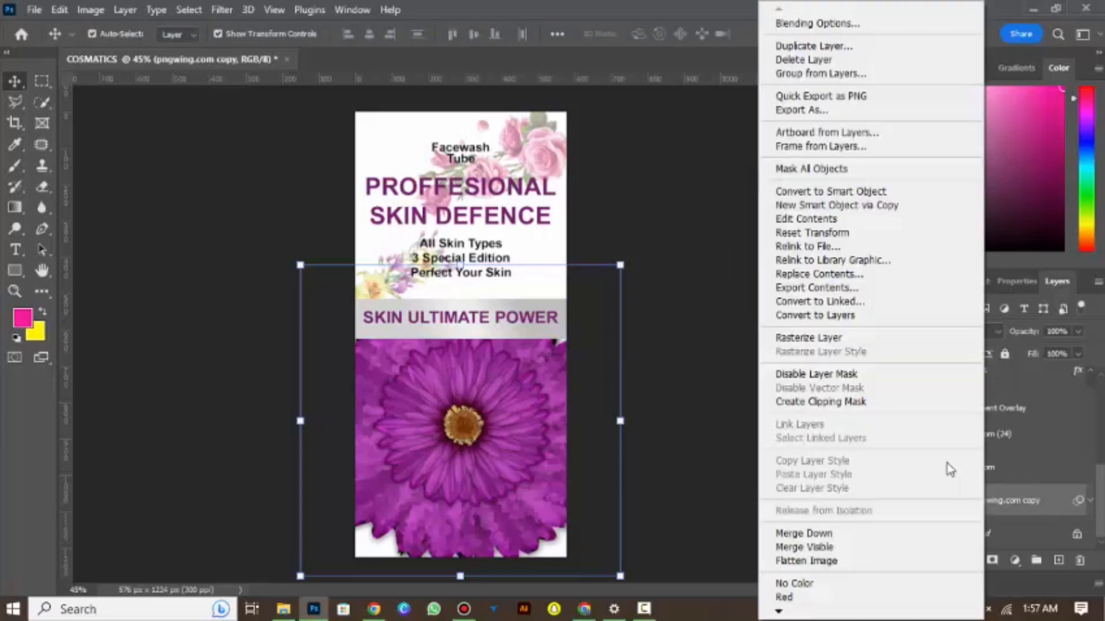
click(849, 337)
Stretch the purple backdrop layer downward to 112.95% height and shift it slightly up so it covers the canvas's lower edge.
drag(460, 576, 460, 617)
mouse_move(518, 528)
mouse_down()
mouse_move(518, 510)
mouse_move(518, 521)
mouse_up()
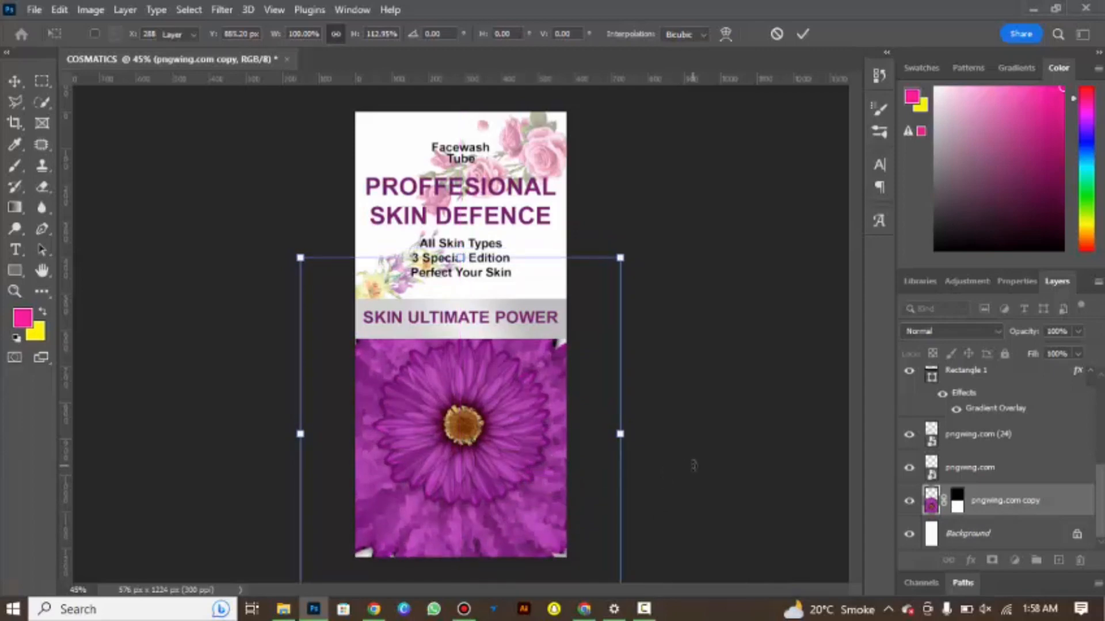
key(Return)
Move the large flower on the pngwing.com layer slightly down within the purple area.
click(973, 468)
drag(472, 421, 471, 435)
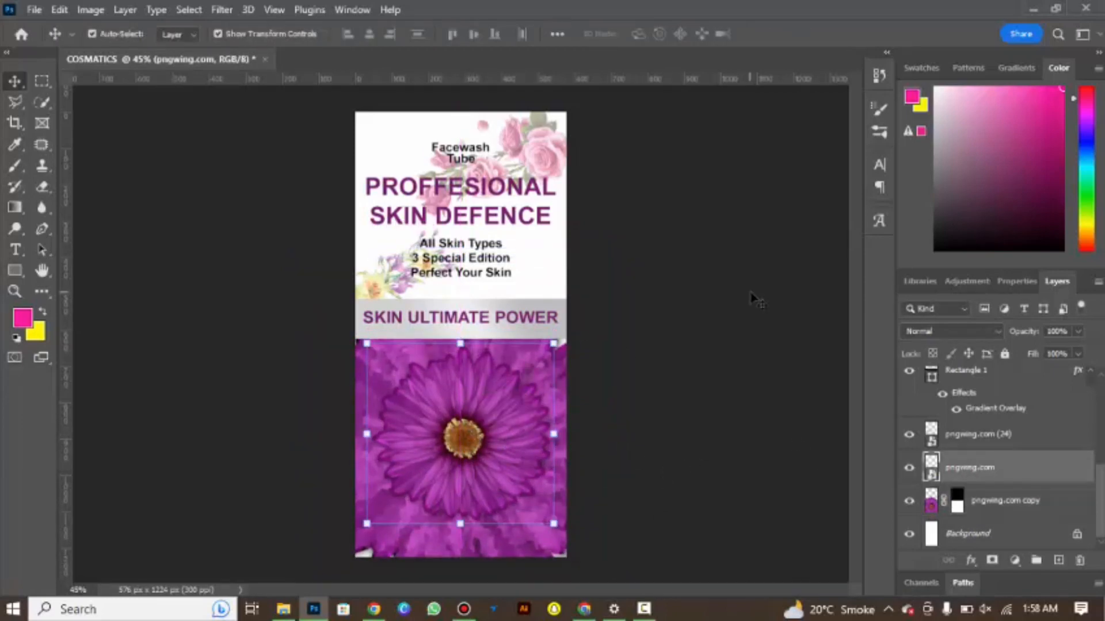
click(753, 299)
Add the text 250 ML above the SKIN ULTIMATE POWER layer, placed below the large flower near the canvas's lower edge.
click(1019, 398)
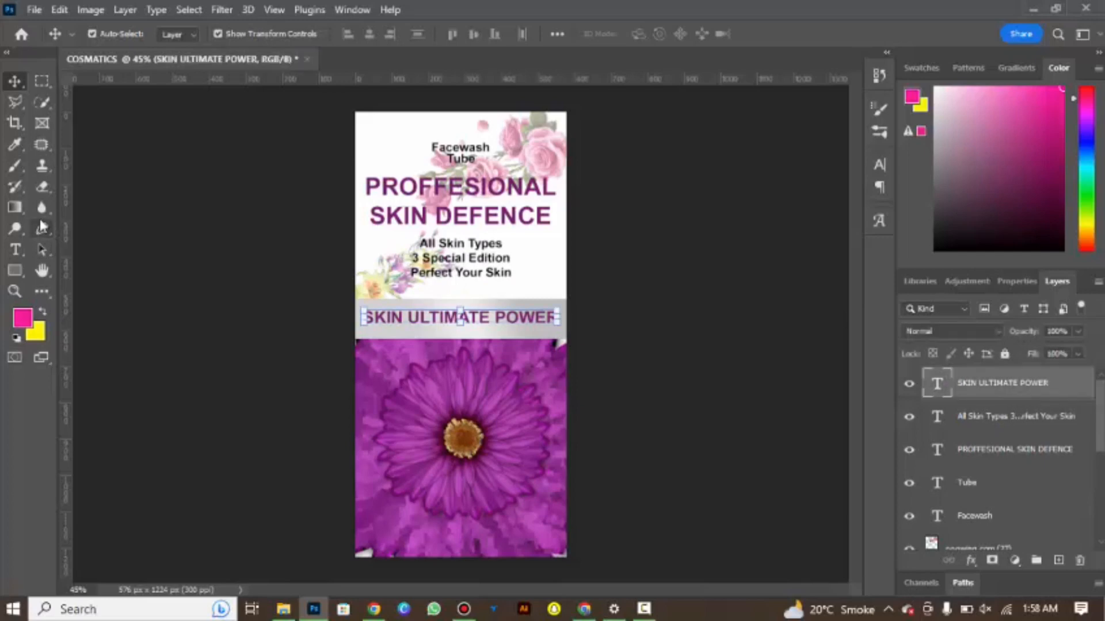
key(t)
click(433, 535)
key(BackSpace)
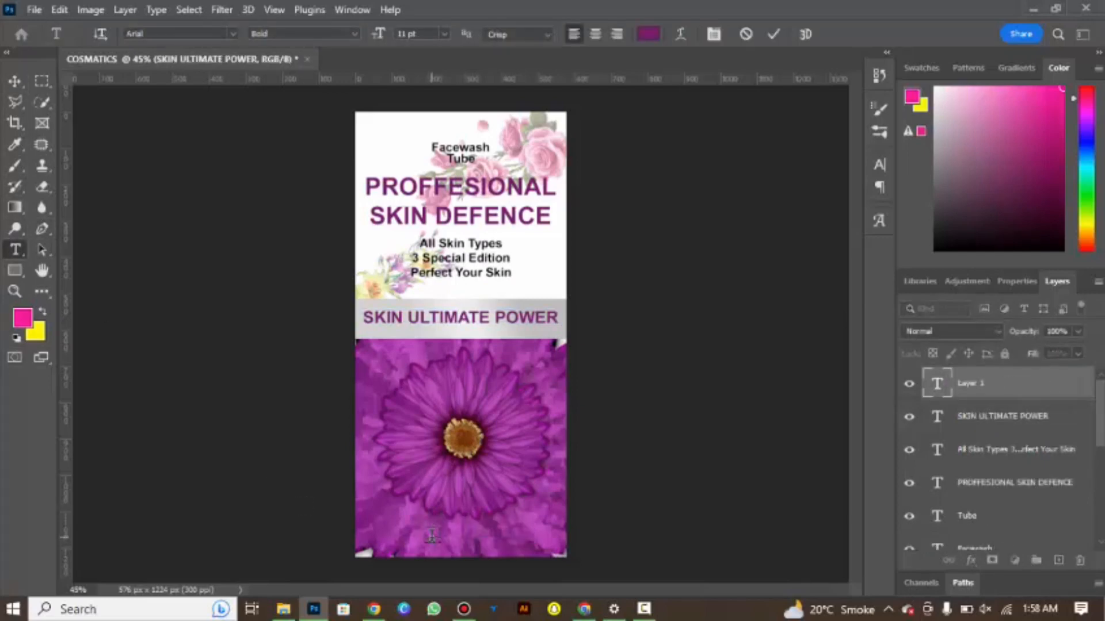
text(250 ML)
Recolour the 250 ML text near-white (fcf9fc).
drag(432, 536, 490, 534)
click(648, 33)
click(503, 203)
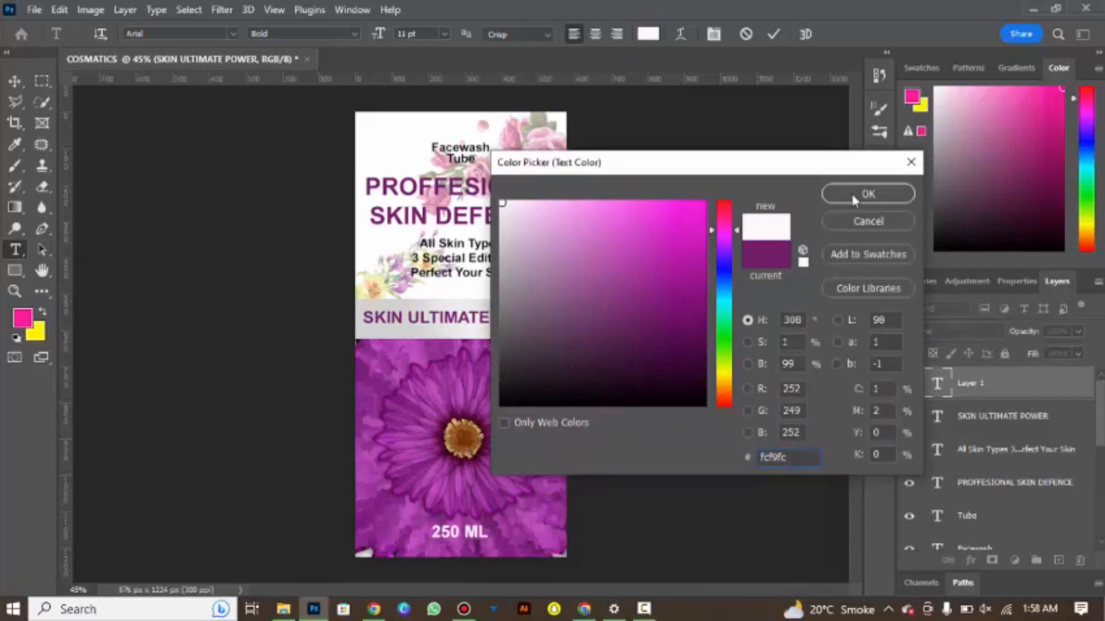
click(854, 199)
click(775, 36)
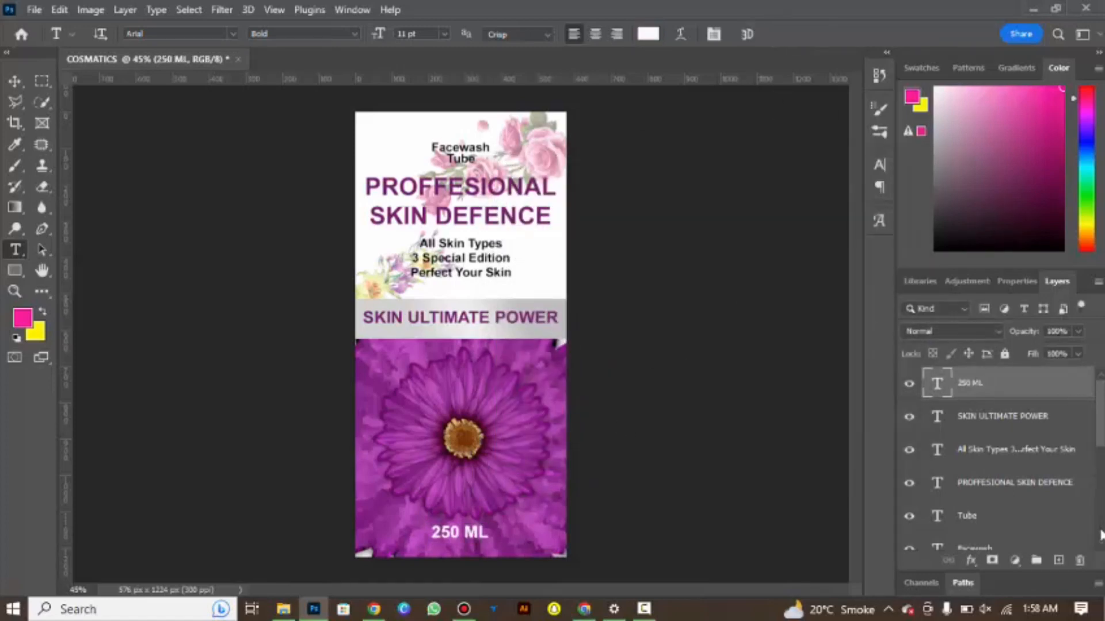
Centre the 250 ML text horizontally on the canvas by aligning it with the Background layer.
scroll(1100, 535, down, 5)
click(1016, 532)
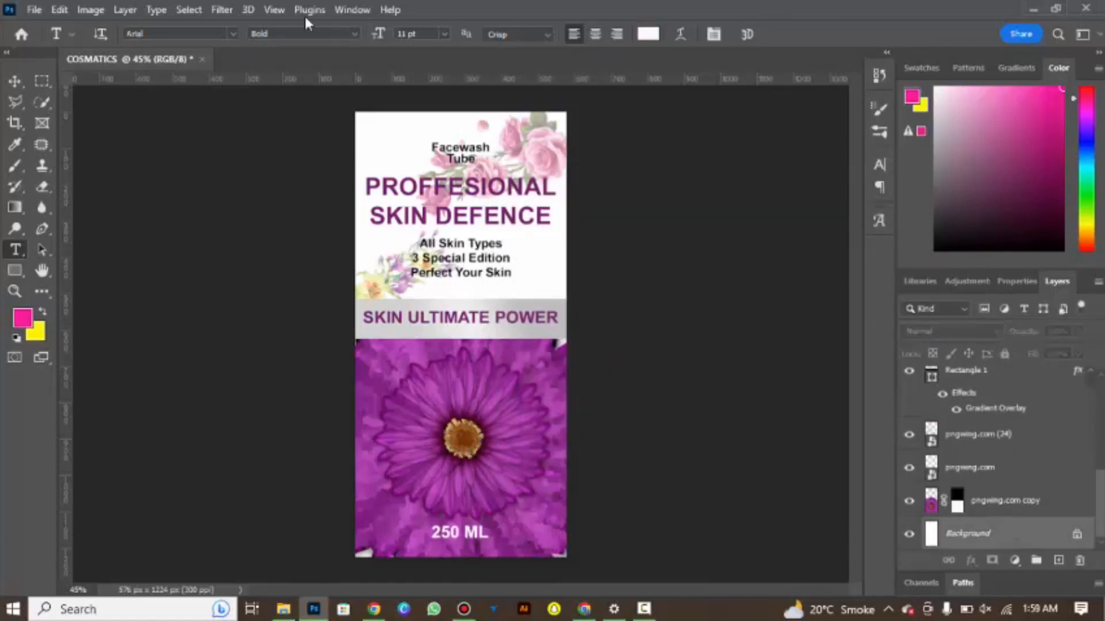
click(13, 81)
click(621, 210)
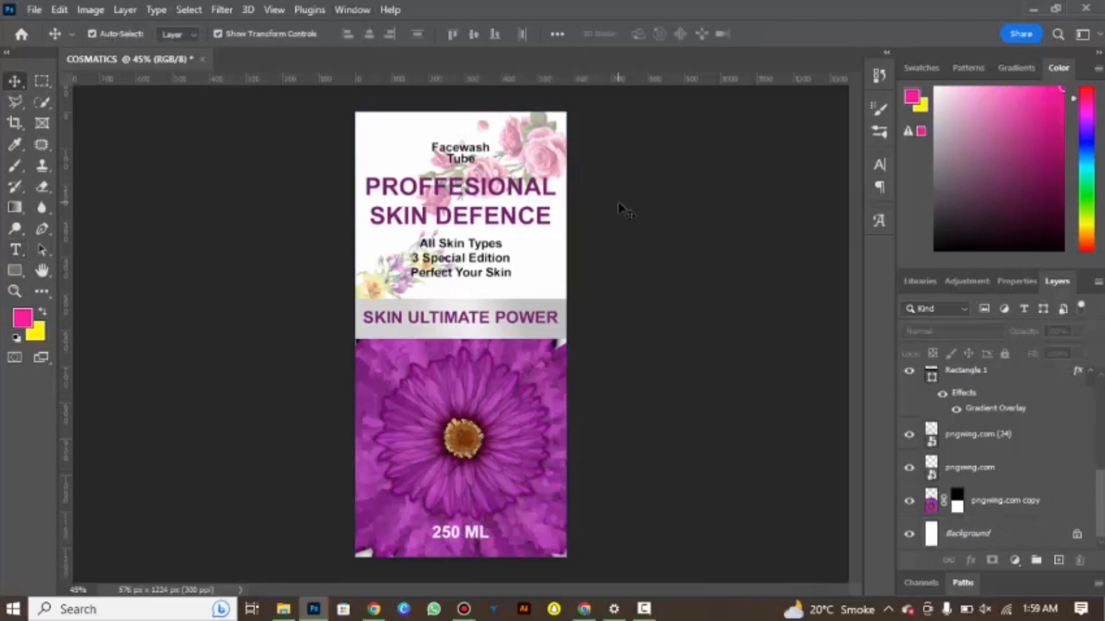